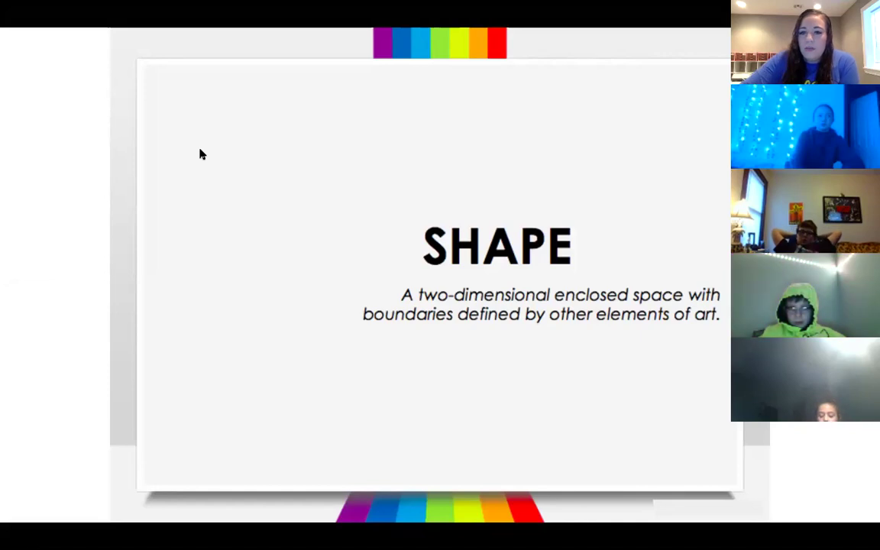
- Advance the slideshow to slide 4, the SHAPE definition slide
left_click(109, 517)
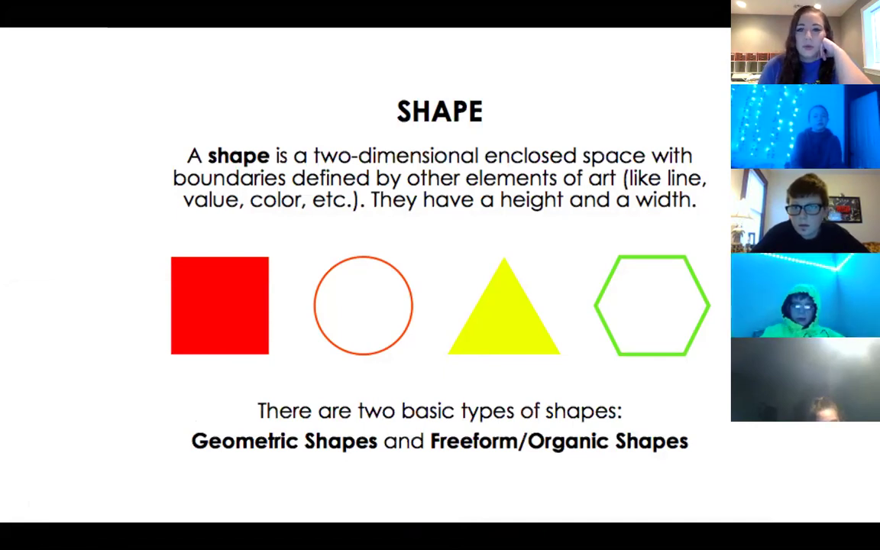
mouse_move(142, 450)
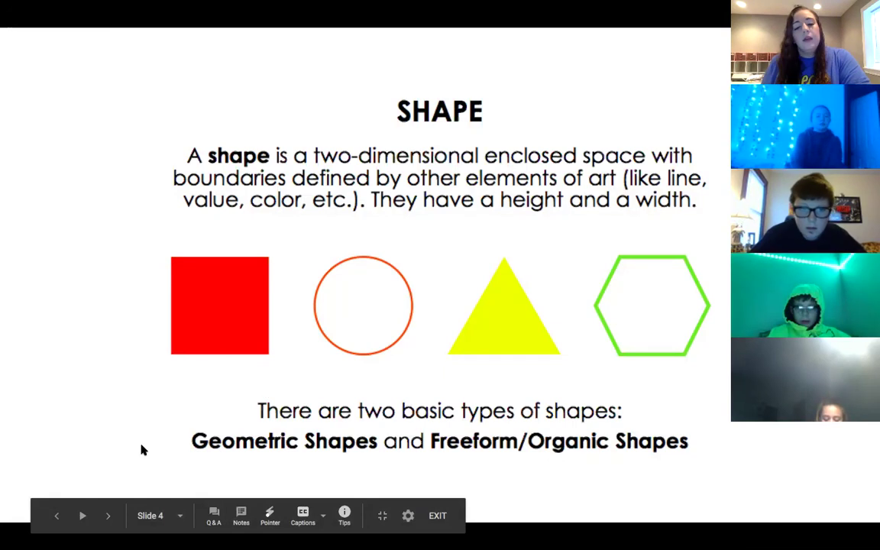
- Advance past the adding-shapes slide to slide 6, the SHAPE grid
left_click(111, 518)
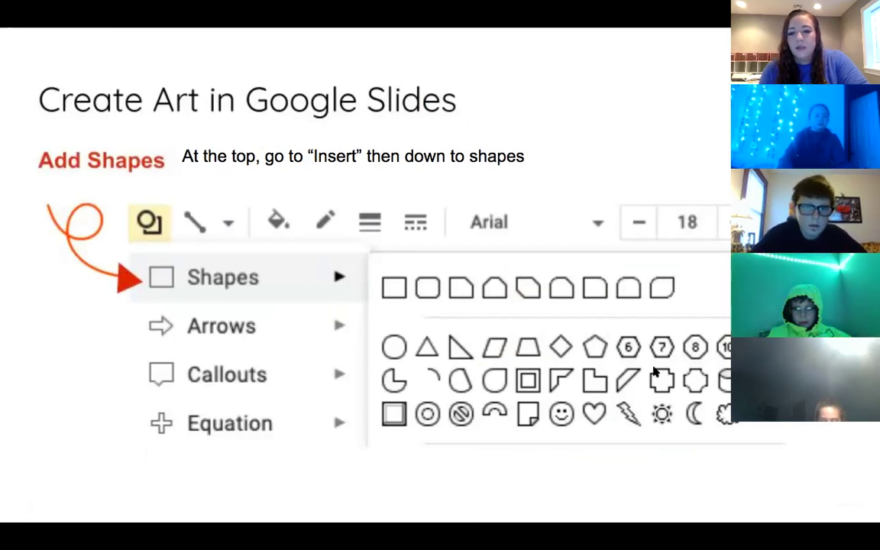
left_click(108, 517)
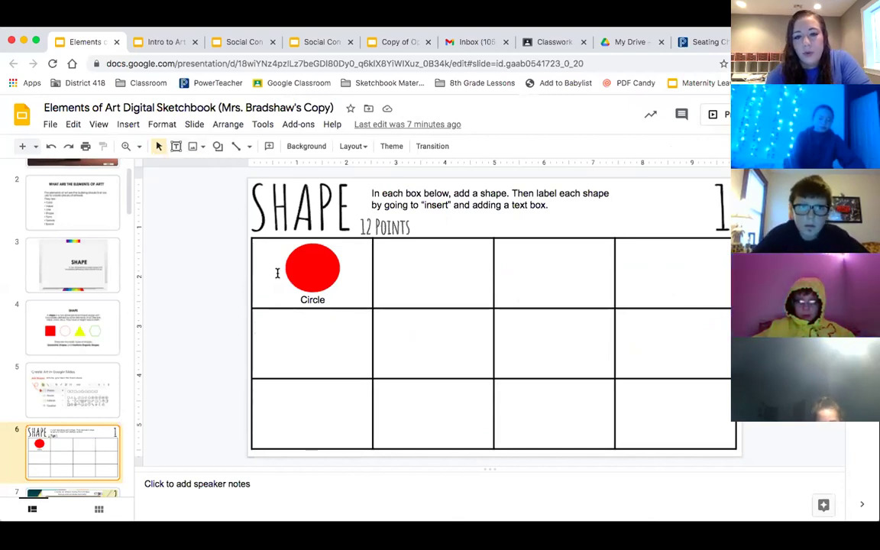
- Bring up the Shape tool's gallery after dismissing the Insert menu unused
left_click(217, 147)
mouse_move(247, 168)
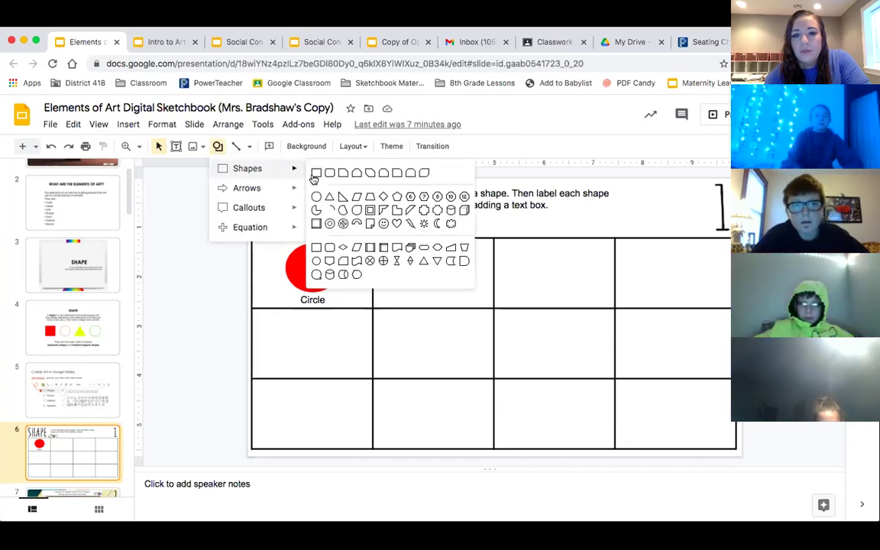
left_click(137, 125)
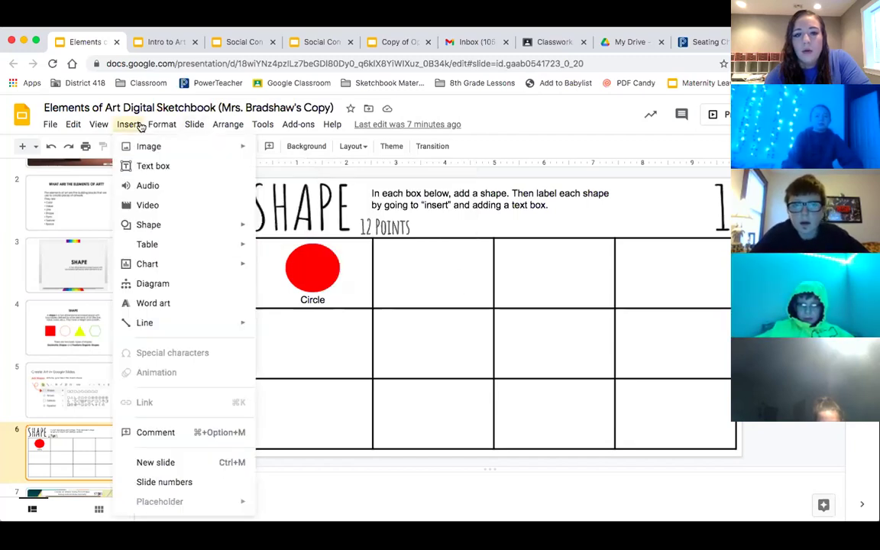
right_click(139, 126)
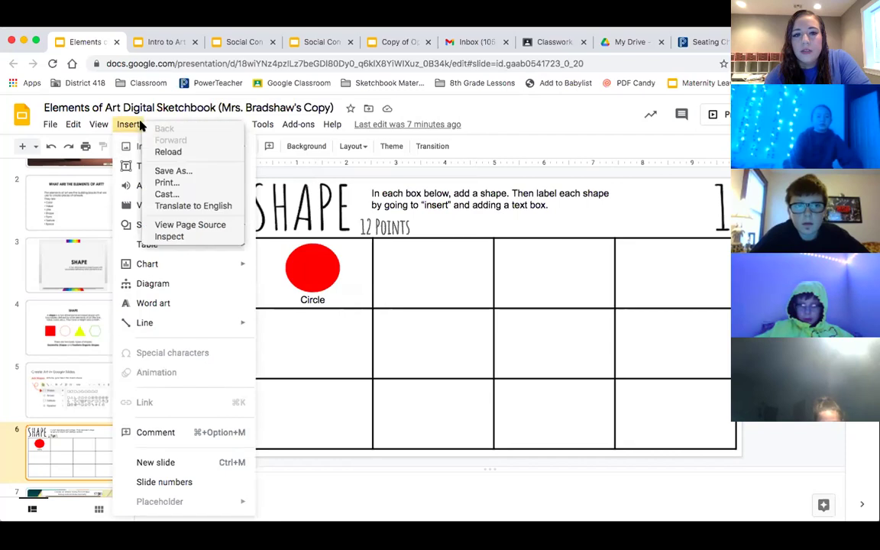
left_click(134, 126)
mouse_move(148, 224)
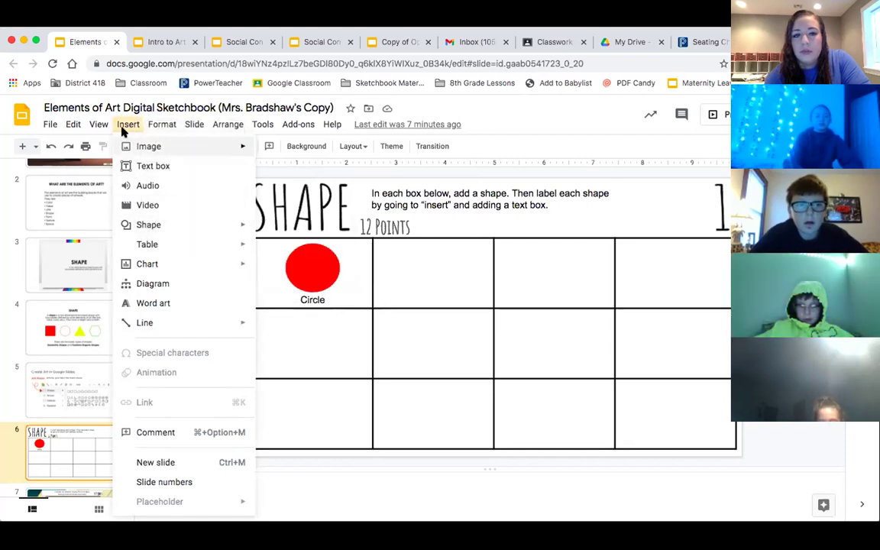
left_click(126, 125)
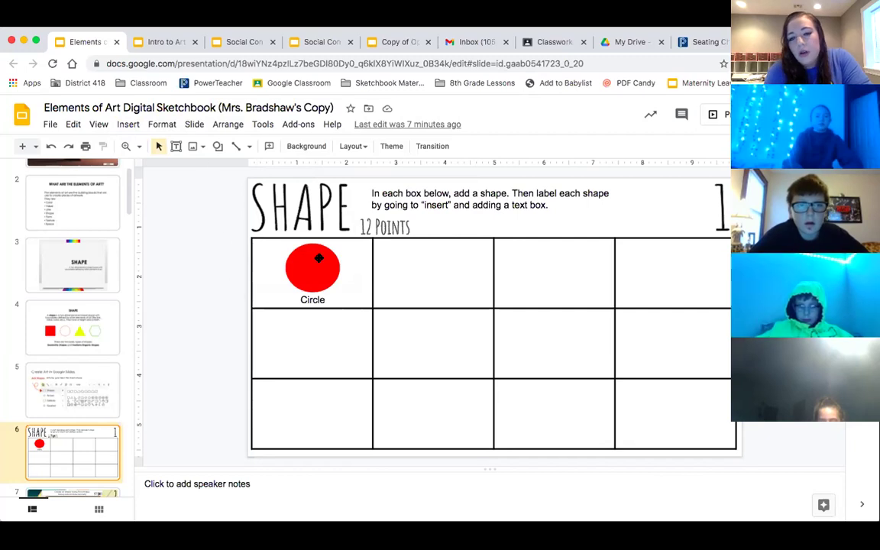
left_click(218, 145)
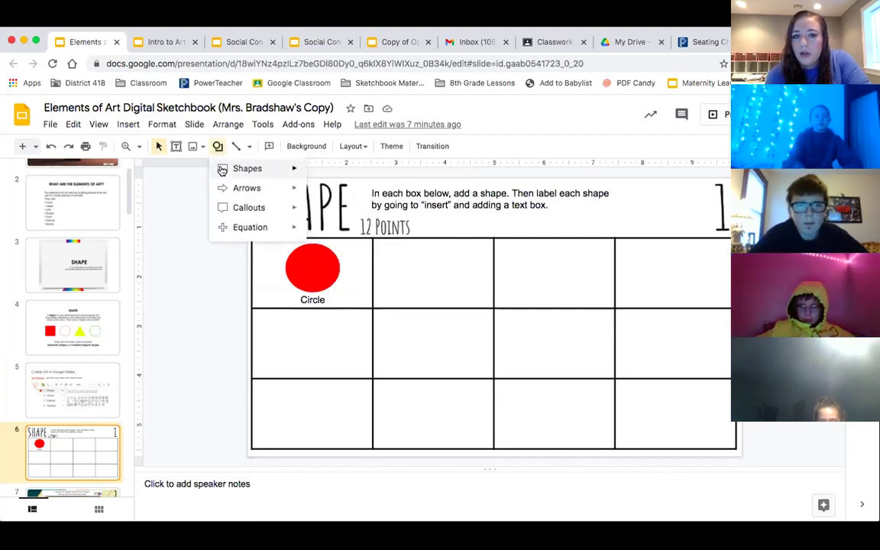
mouse_move(247, 168)
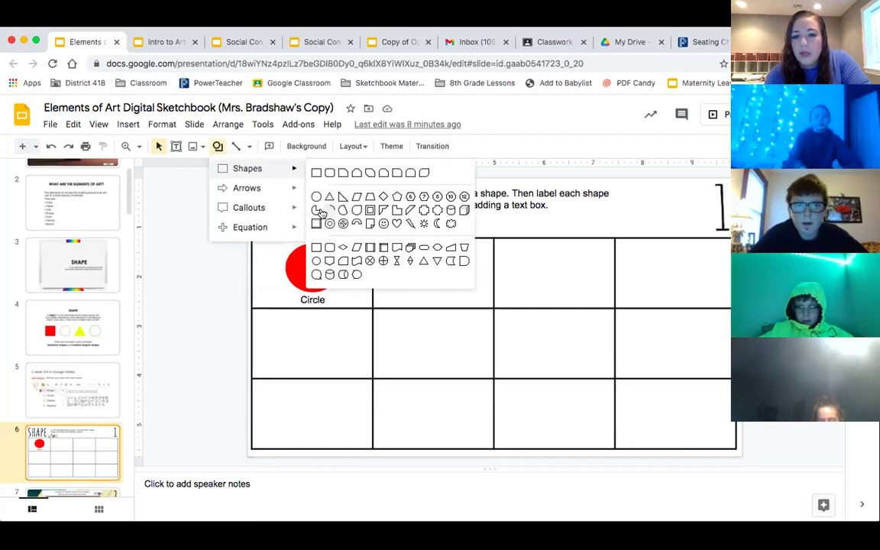
- Draw a blue-purple triangle in the grid's second cell, labelled 'triangle'
left_click(328, 192)
mouse_move(401, 241)
left_mouse_down()
mouse_move(458, 299)
mouse_move(464, 288)
mouse_move(450, 281)
left_mouse_up()
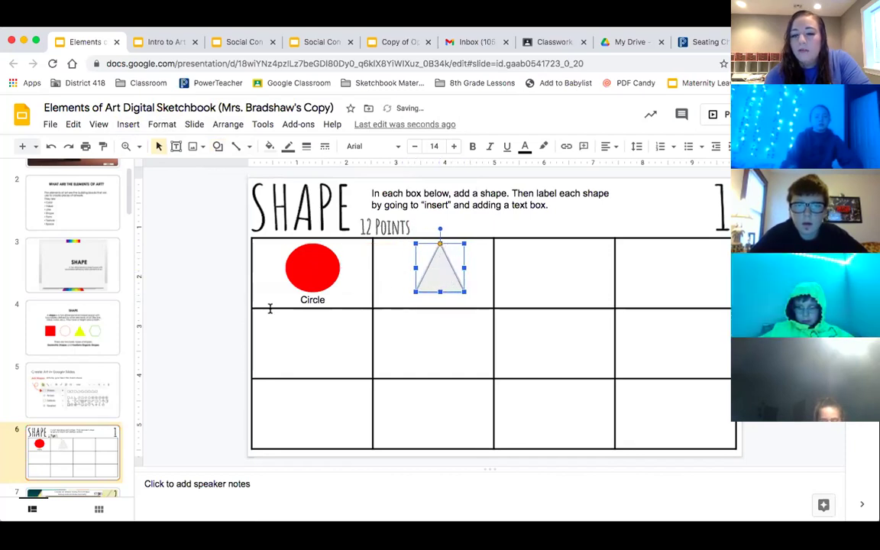
left_click(268, 147)
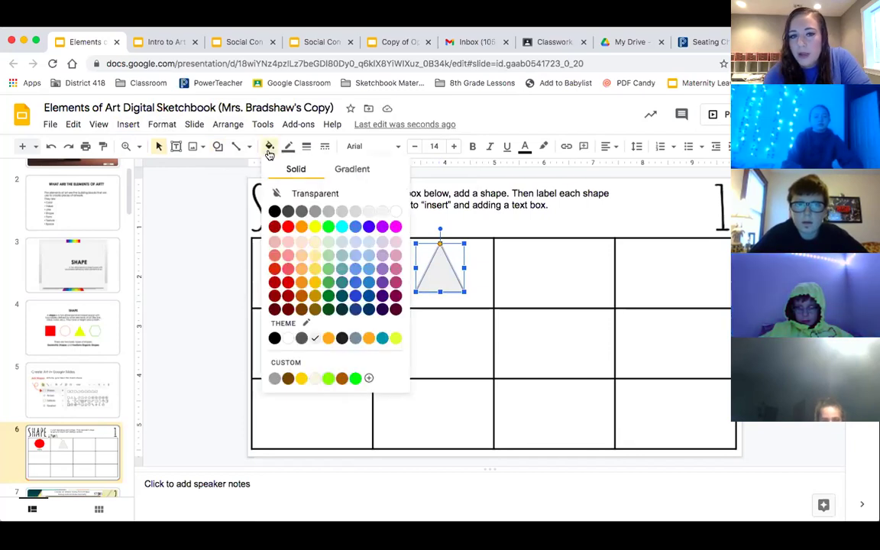
left_click(368, 225)
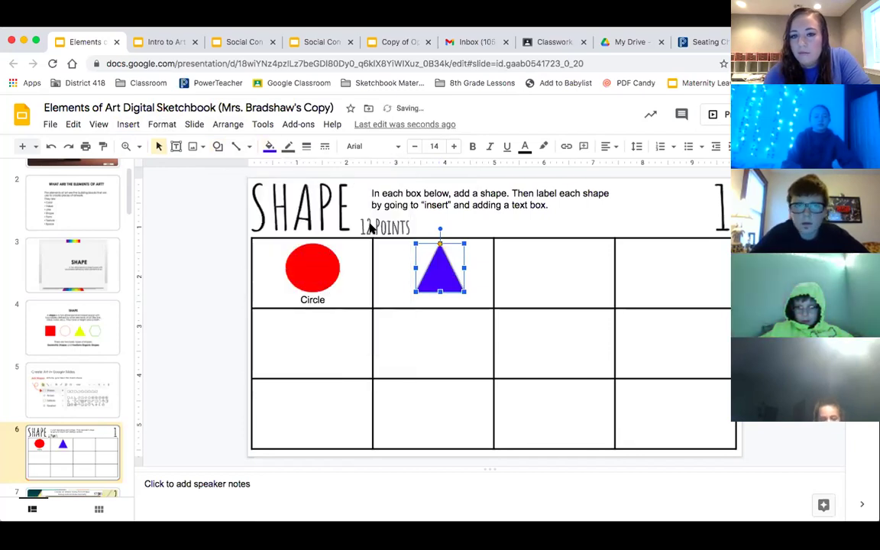
left_click(402, 294)
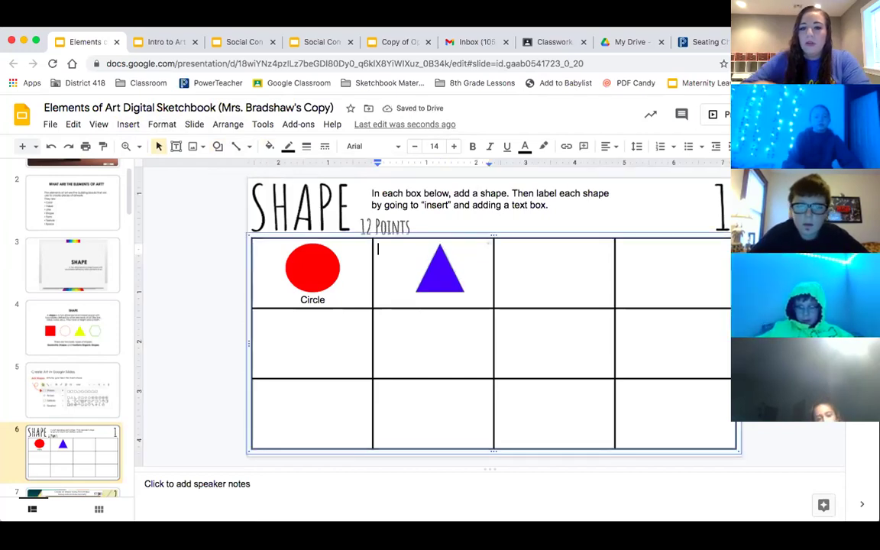
type("f")
key("BackSpace")
type("tria")
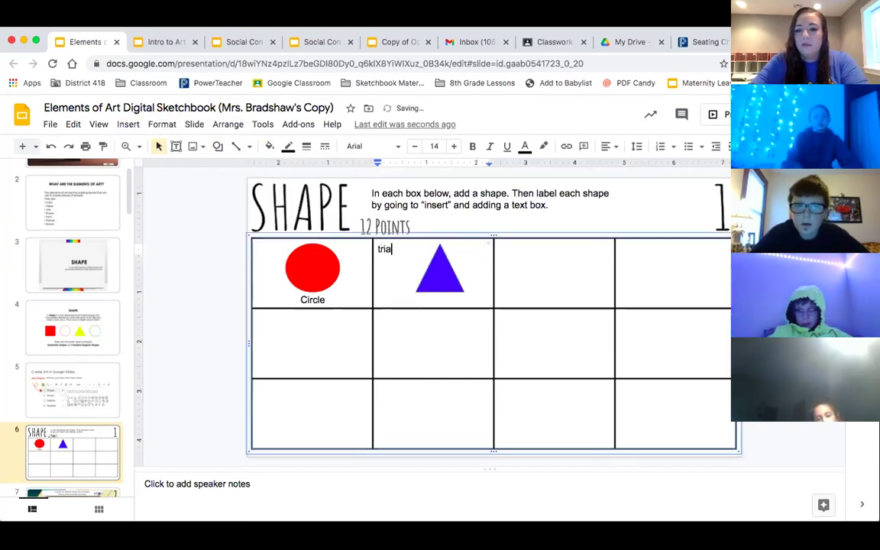
type("ngle")
- Delete the 'triangle' label and the blue triangle, leaving only the circle
key("ctrl+a")
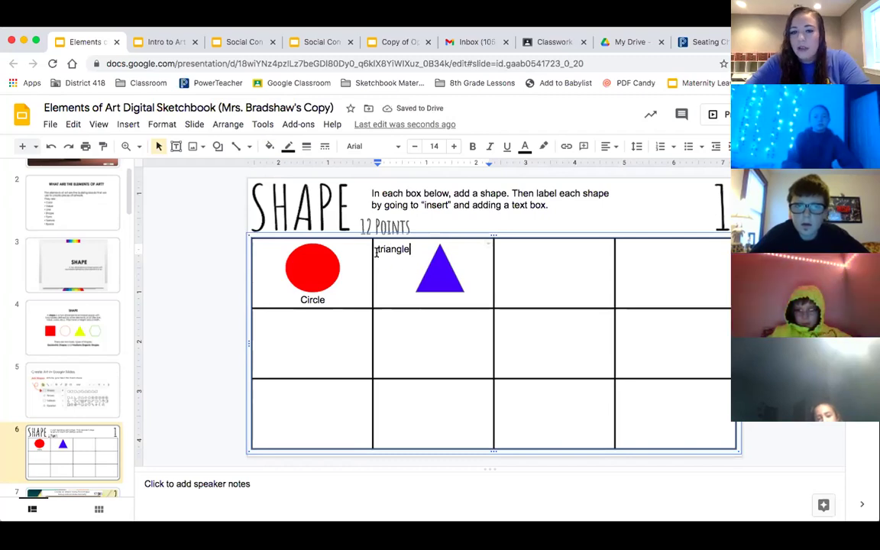
key("BackSpace")
left_click(436, 271)
key("Delete")
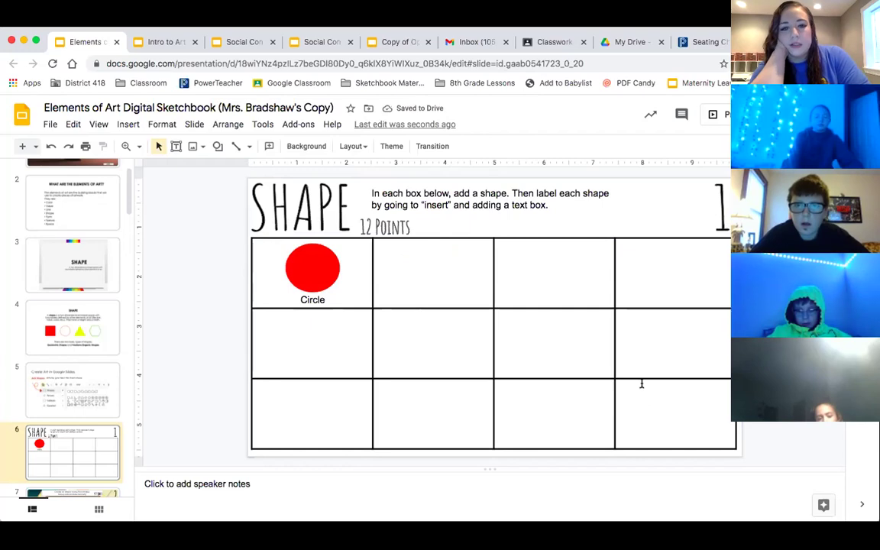
left_click(216, 146)
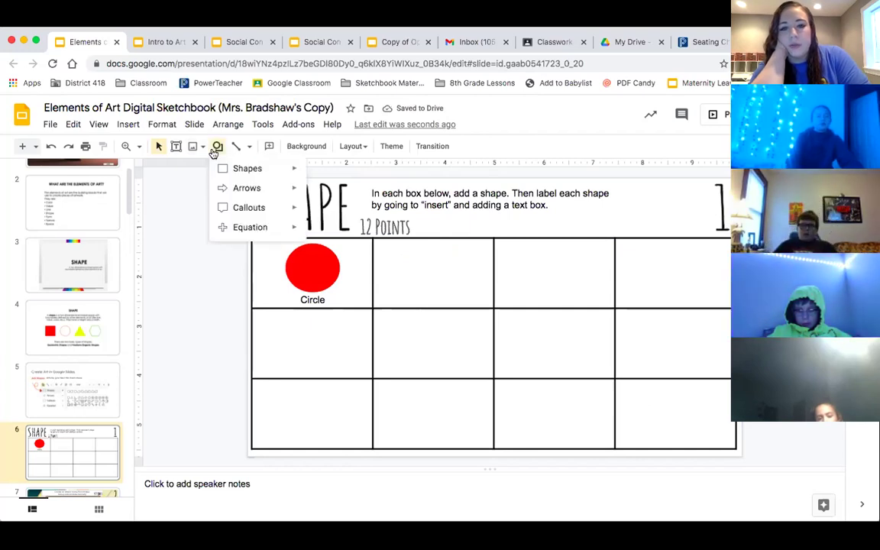
left_click(216, 147)
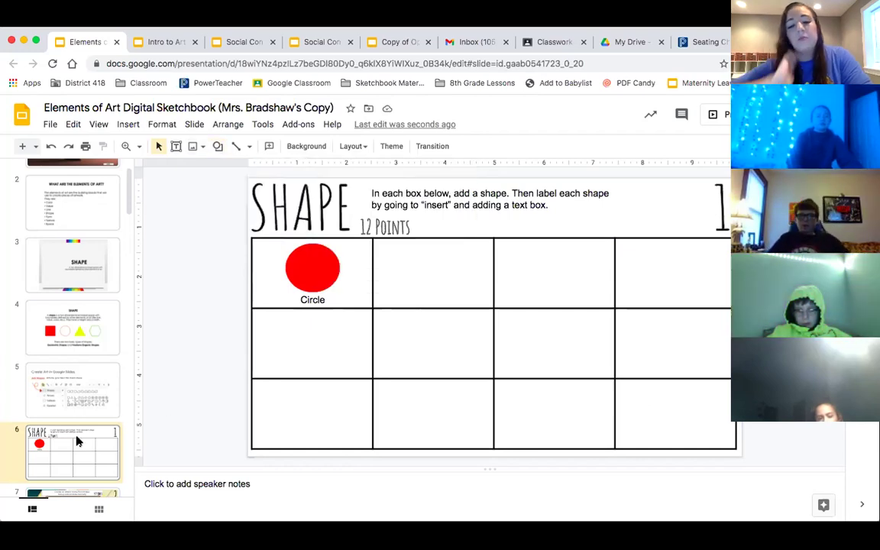
- On slide 7, fill the mountain triangle with a custom brown gradient
key("Down")
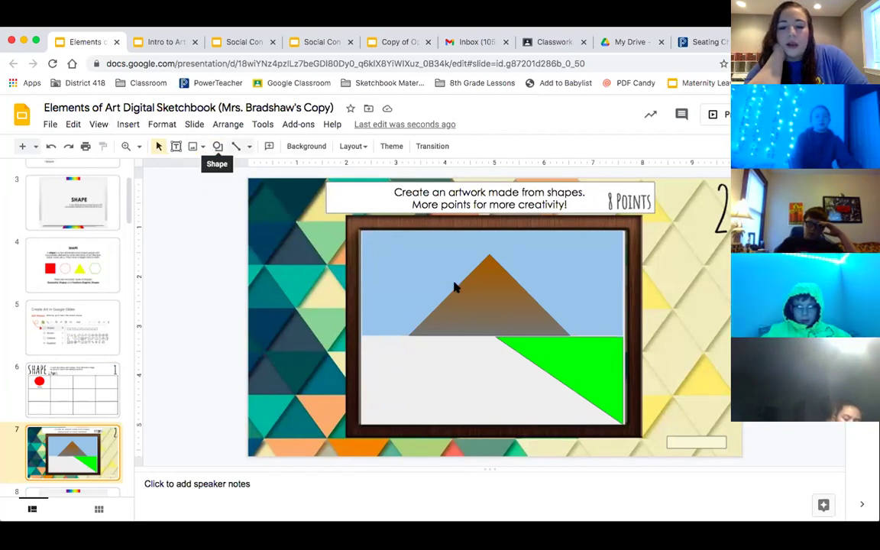
left_click(488, 312)
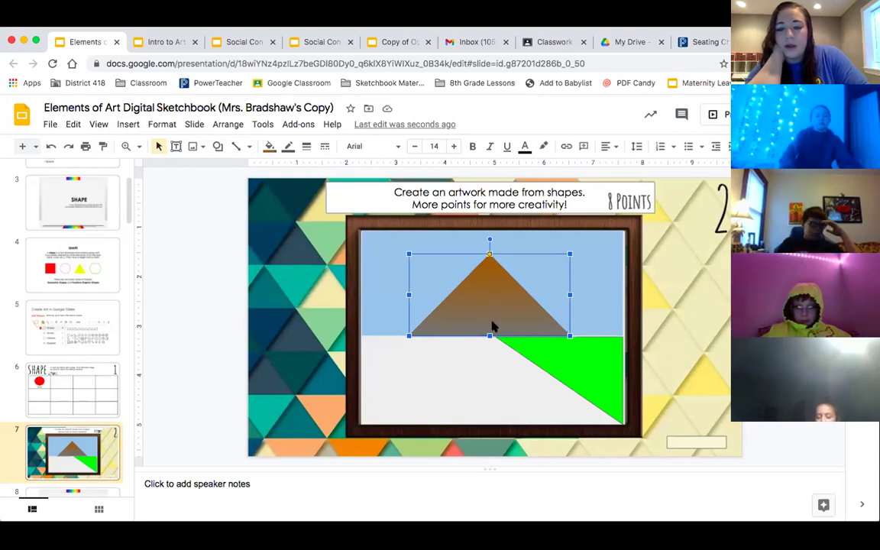
left_click(268, 149)
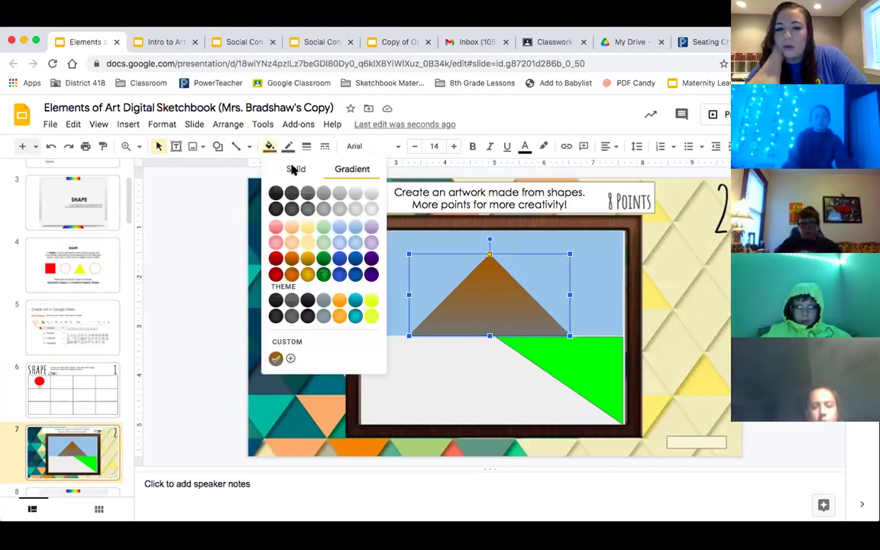
left_click(345, 171)
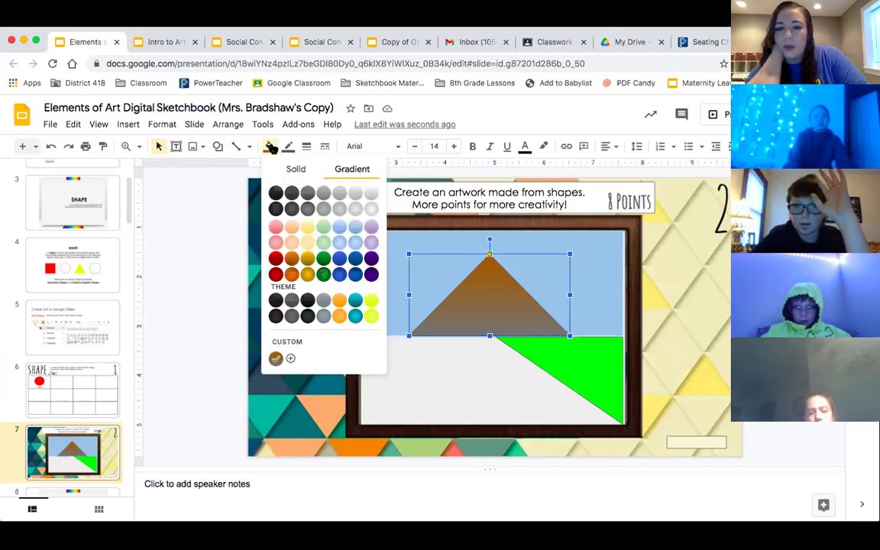
left_click(269, 146)
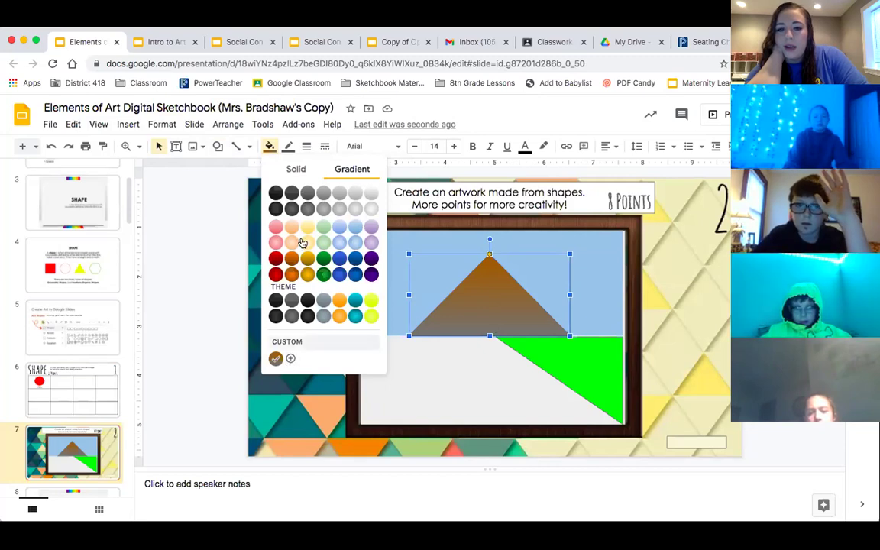
left_click(276, 359)
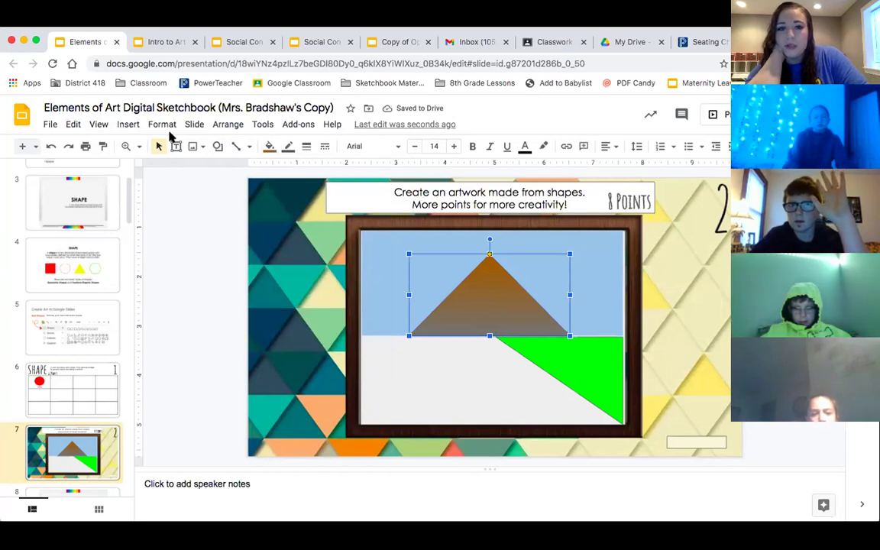
- Draw a narrow rectangle trunk on the green hill
left_click(127, 126)
mouse_move(148, 224)
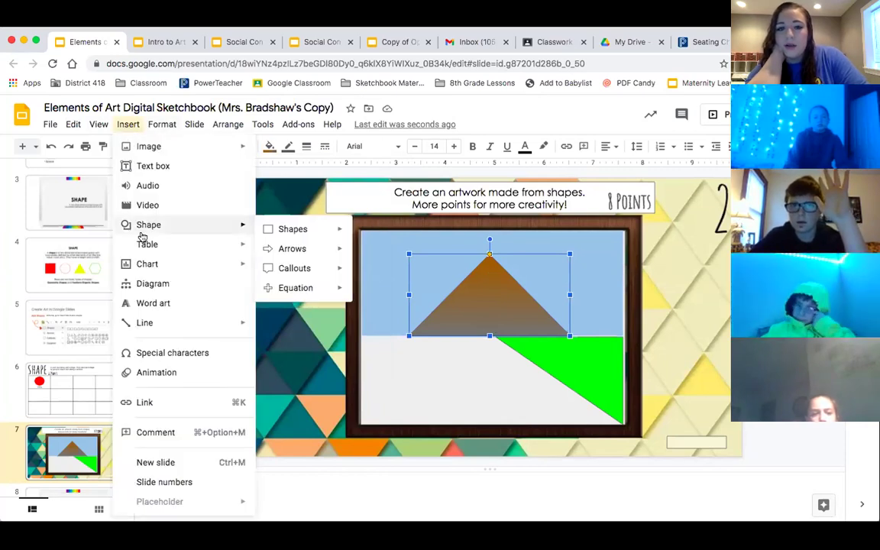
mouse_move(292, 229)
left_click(361, 233)
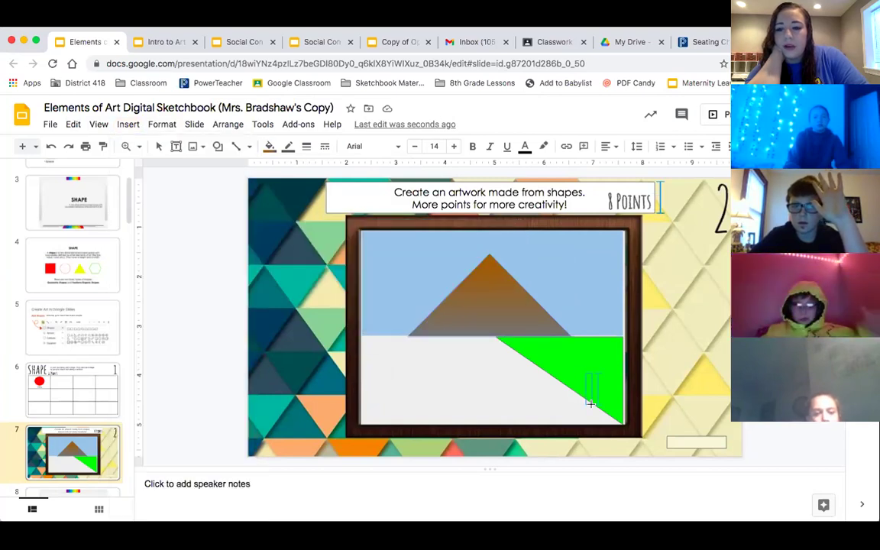
left_click_drag(585, 403, 593, 373)
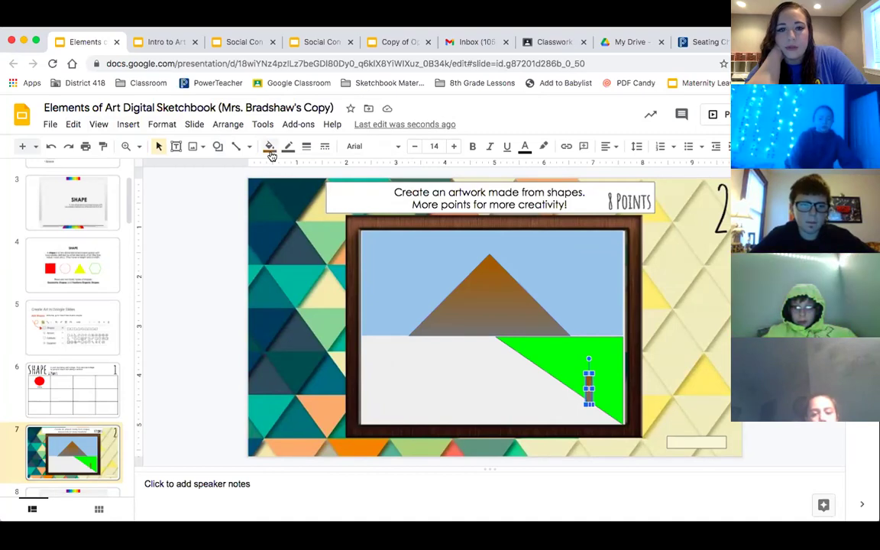
left_click(269, 148)
- Add dark green triangles stacked above the trunk to form the tree
left_click(126, 125)
mouse_move(148, 224)
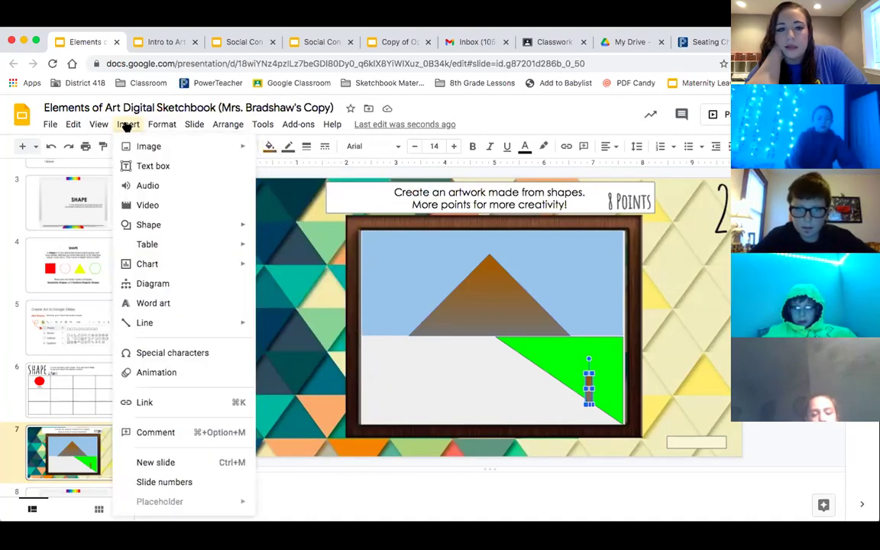
mouse_move(292, 229)
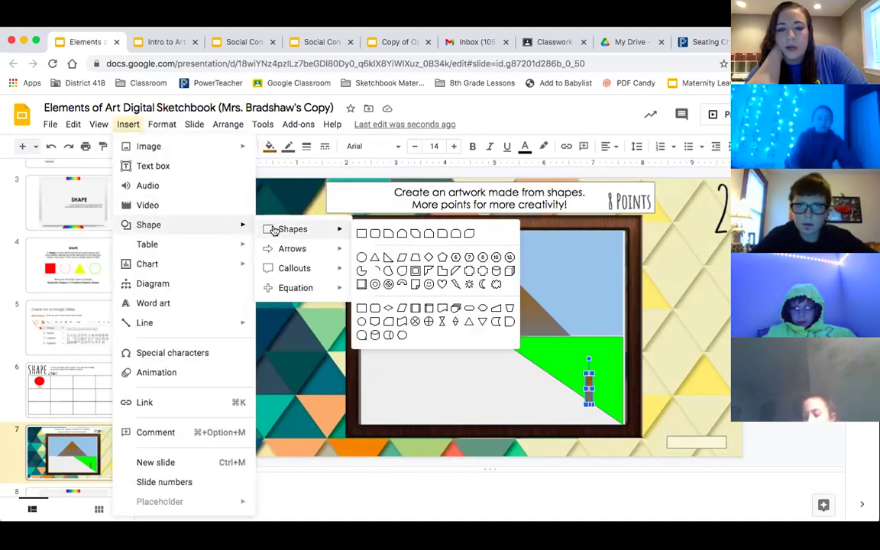
left_click(374, 259)
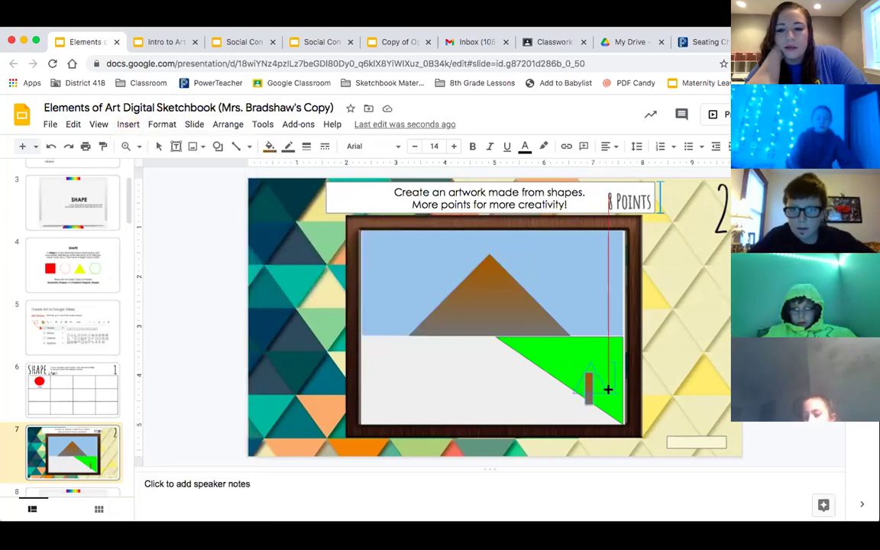
mouse_move(573, 362)
left_mouse_down()
mouse_move(608, 389)
mouse_move(596, 377)
left_mouse_up()
left_click(268, 146)
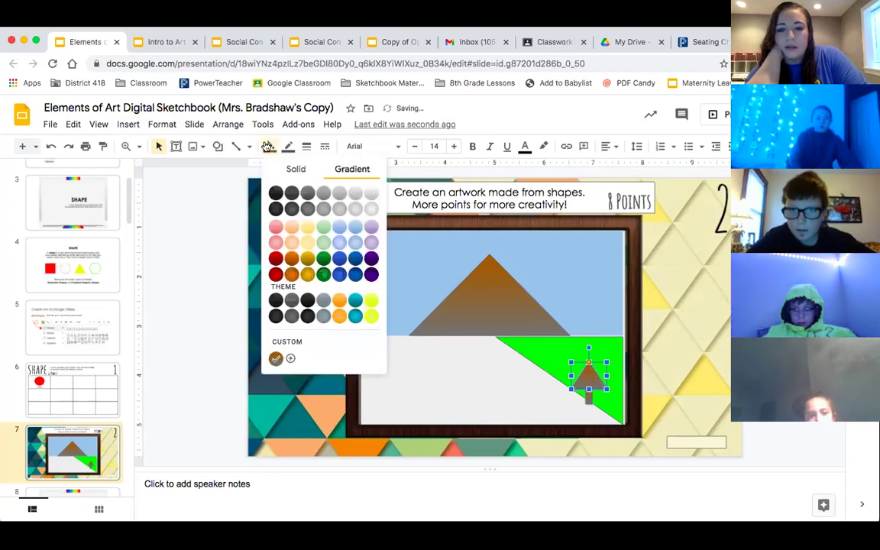
left_click(323, 276)
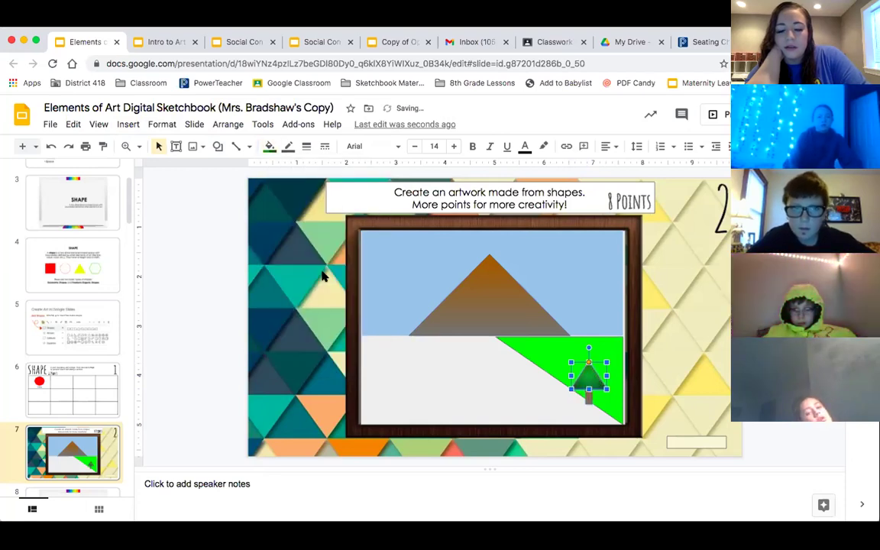
mouse_move(588, 378)
left_mouse_down()
mouse_move(597, 386)
mouse_move(588, 353)
left_mouse_up()
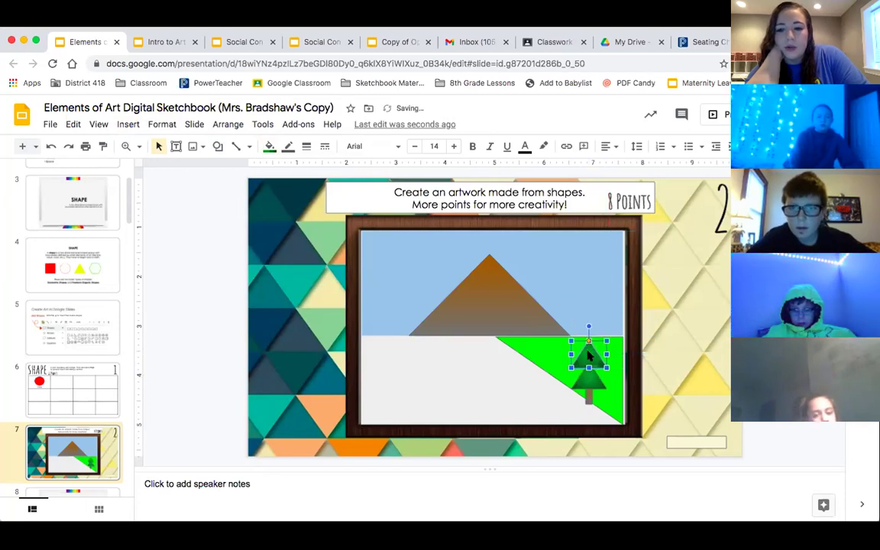
left_click(517, 380)
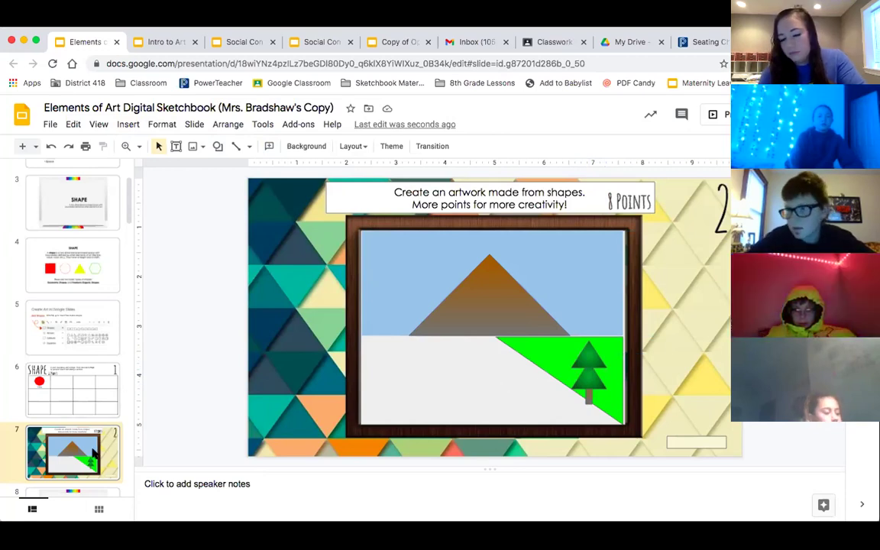
- Move past the LINE title slide to slide 9's line examples
key("Down")
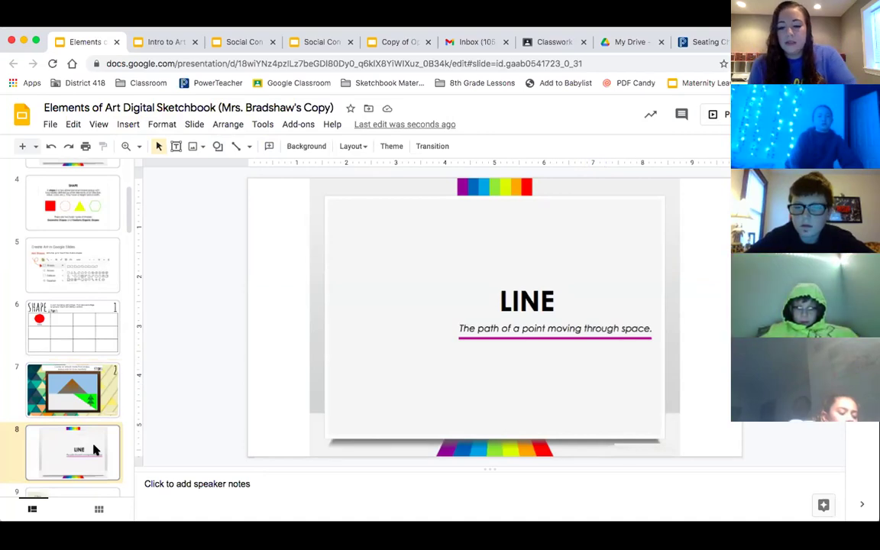
key("Down")
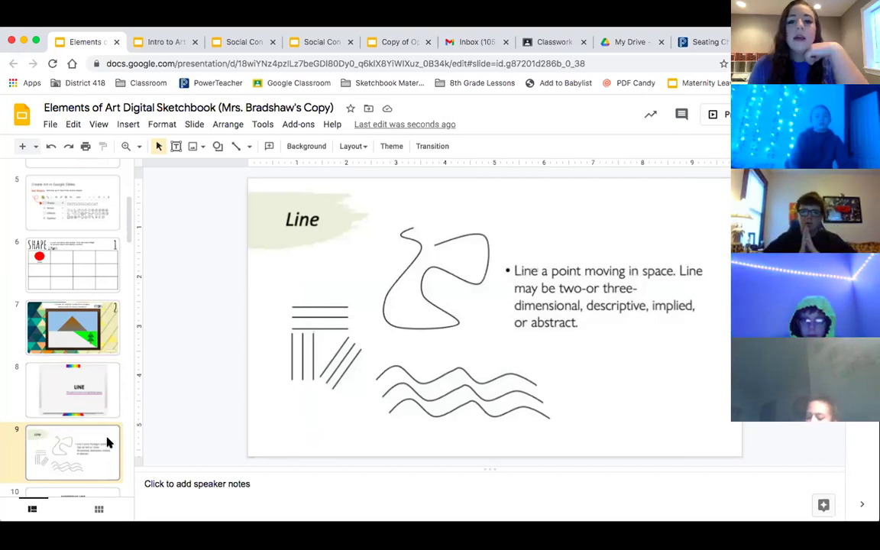
- Move past the Expressive Line slide to slide 11, 'Draw with lines'
key("Down")
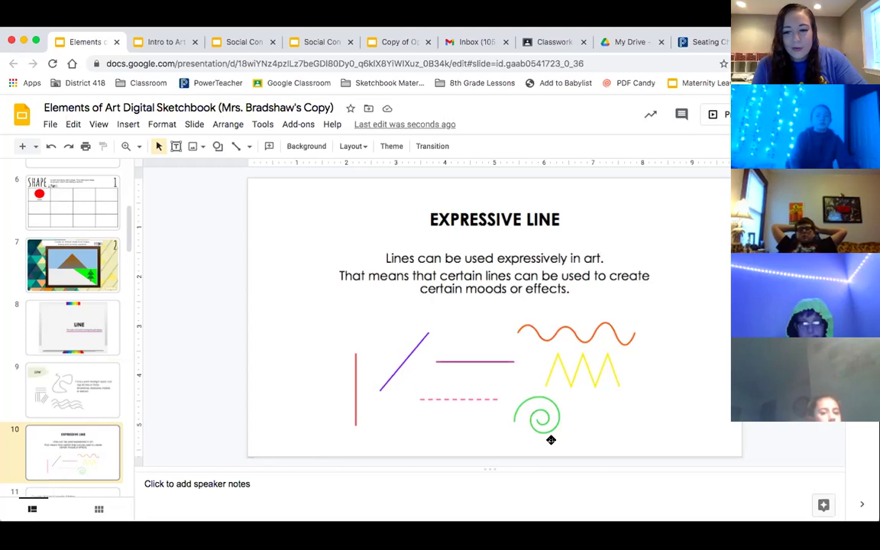
key("Down")
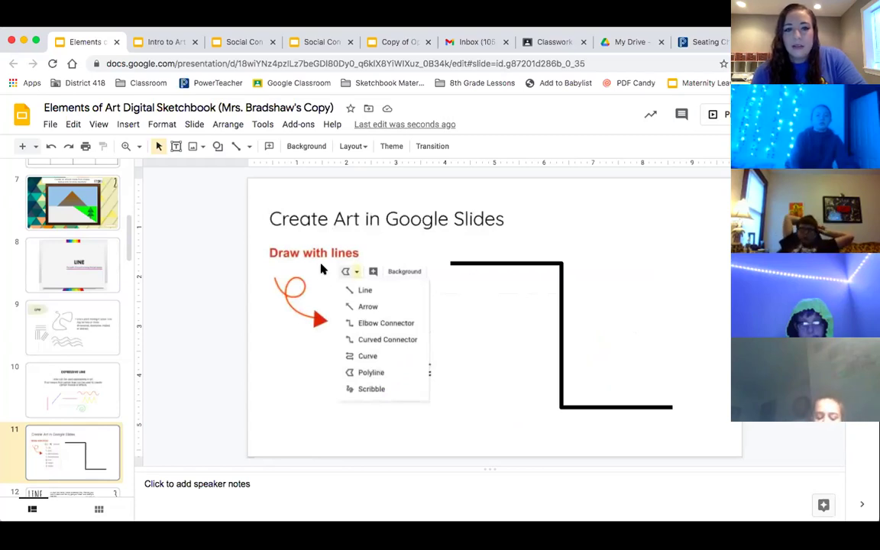
- Draw and delete a practice scribble, then scroll to slide 12's LINE grid
left_click(129, 126)
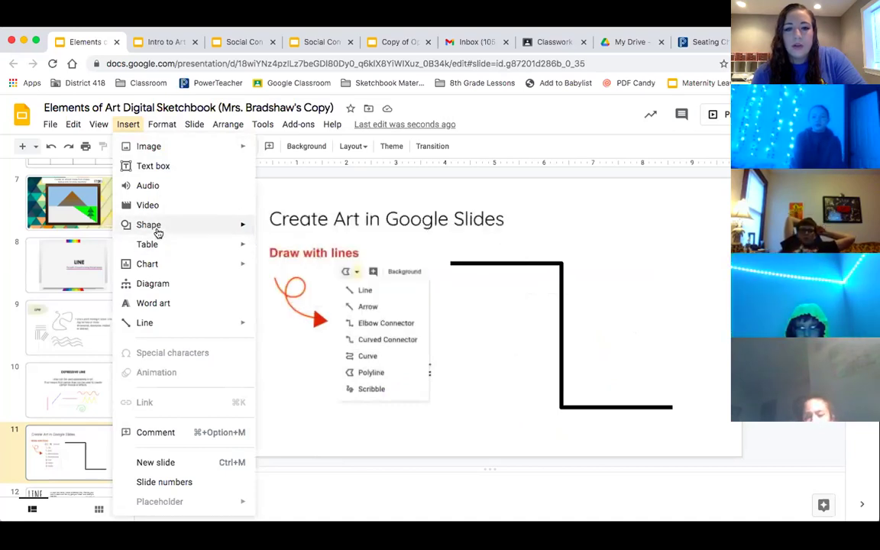
mouse_move(145, 322)
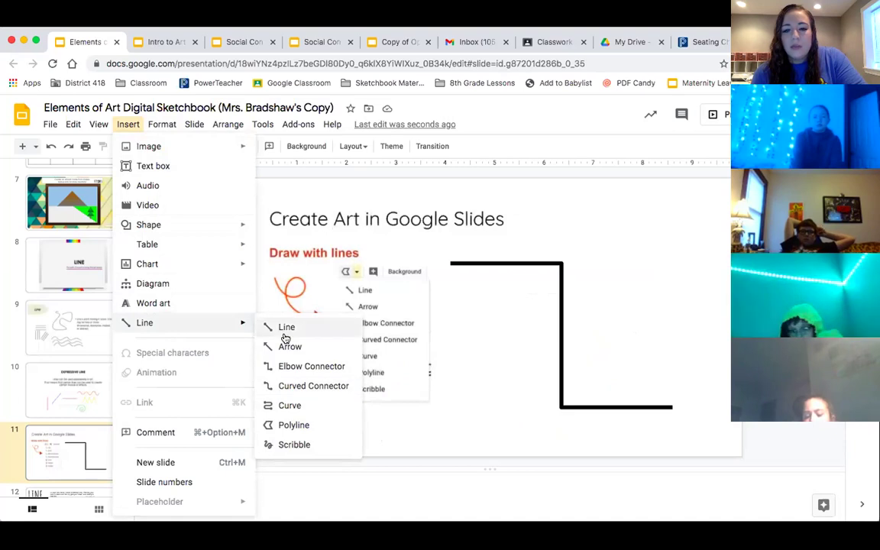
left_click(281, 446)
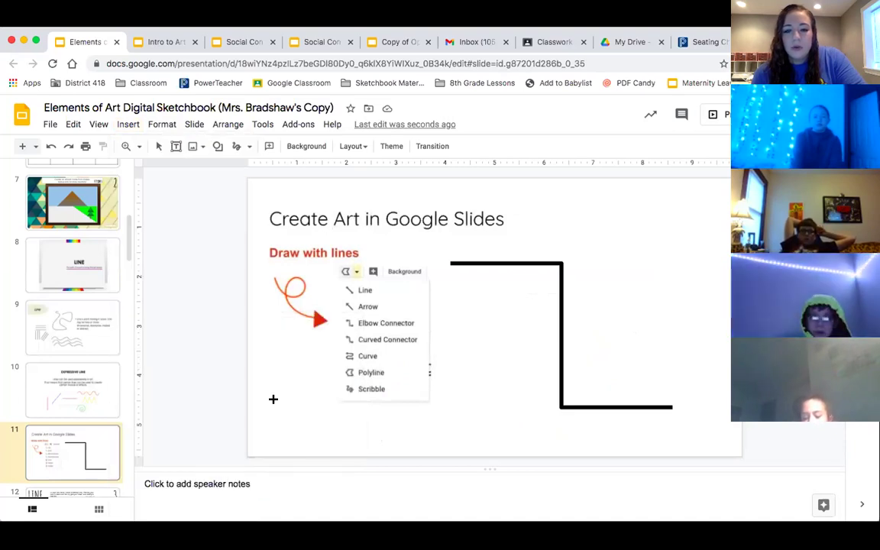
mouse_move(309, 421)
left_mouse_down()
mouse_move(422, 415)
mouse_move(394, 430)
mouse_move(503, 292)
mouse_move(470, 307)
mouse_move(493, 374)
left_mouse_up()
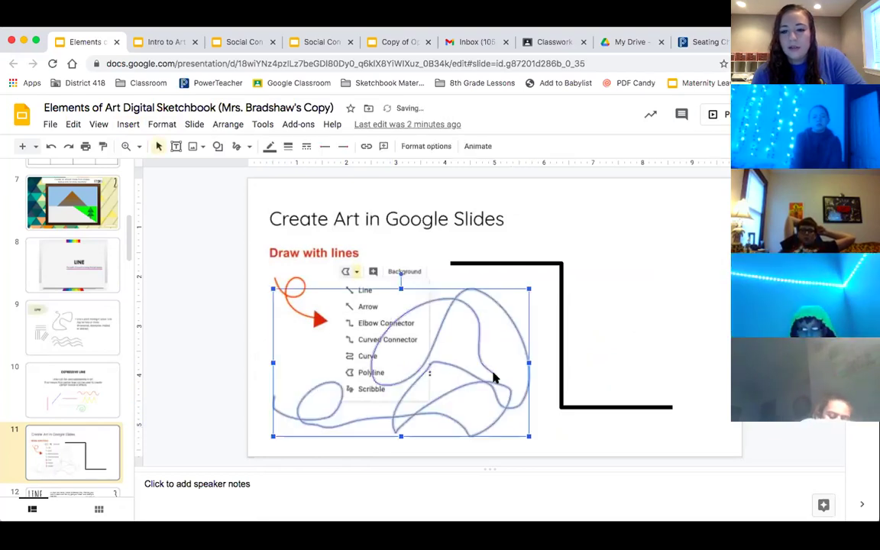
key("Delete")
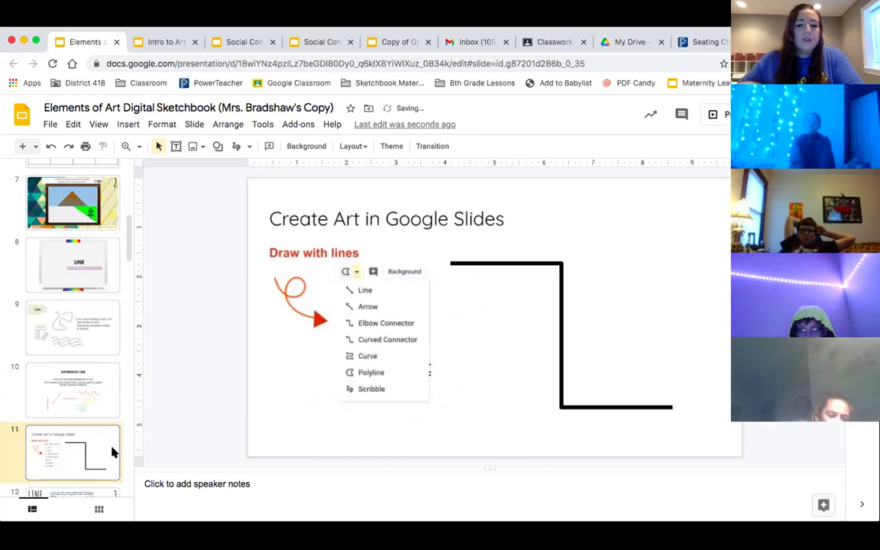
scroll(197, 416, "down", 2)
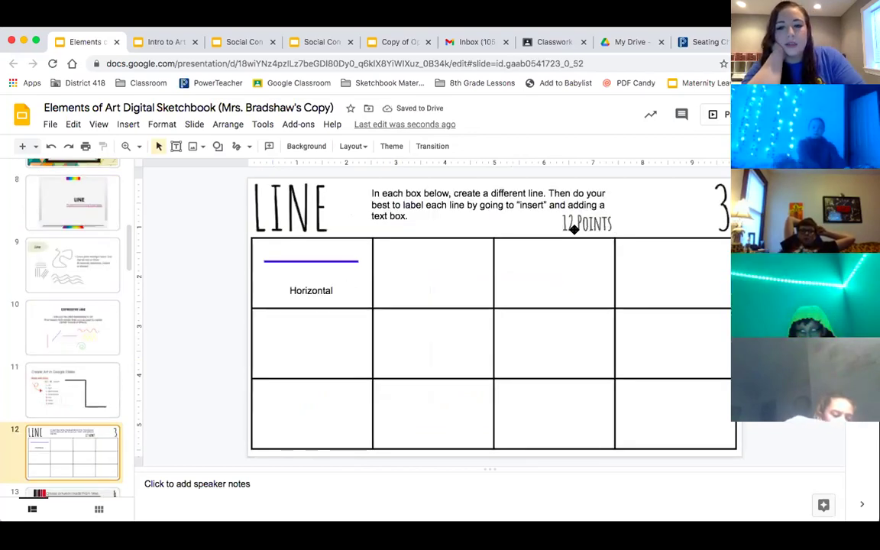
- Scribble a looping line in the LINE grid's second box, then open slide 13
left_click(128, 124)
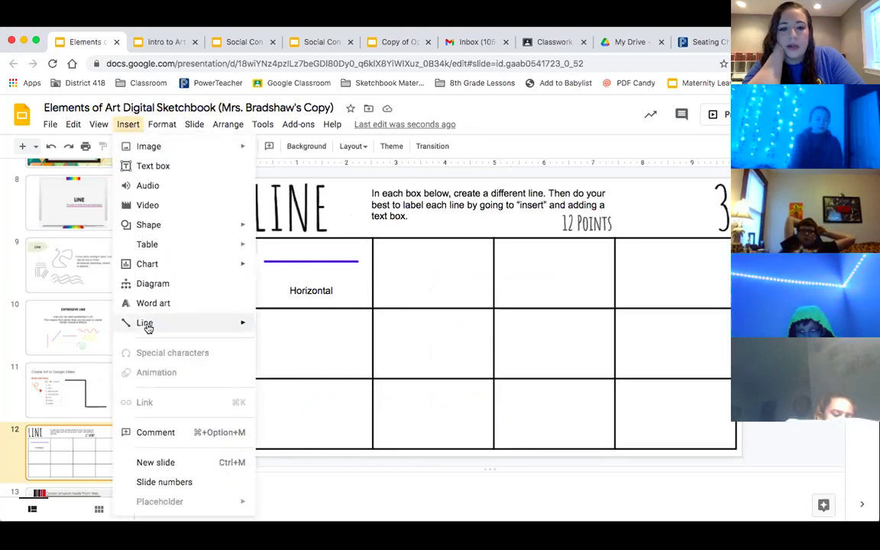
left_click(297, 443)
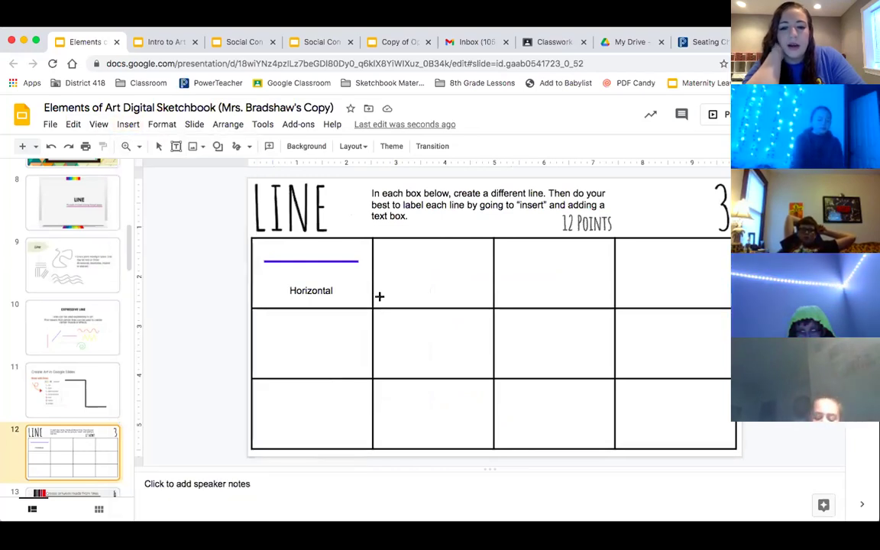
left_click_drag(444, 262, 414, 290)
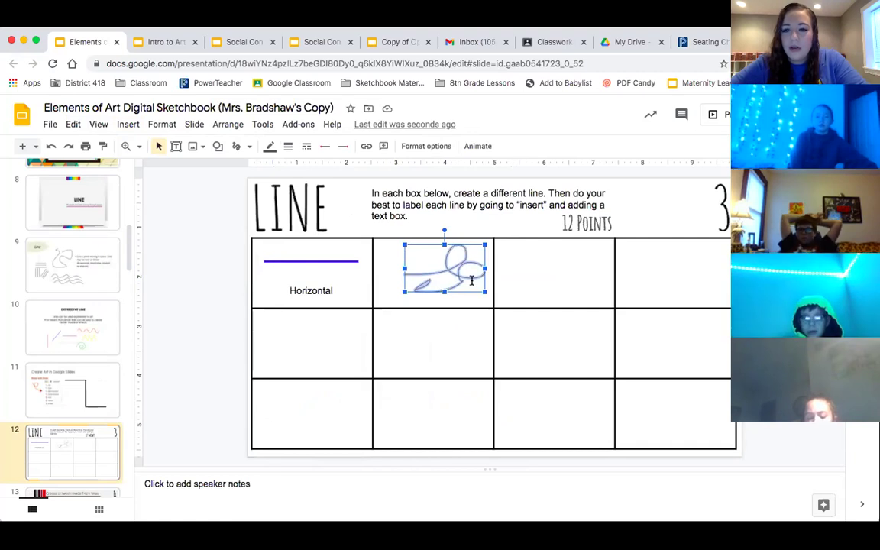
left_click(287, 339)
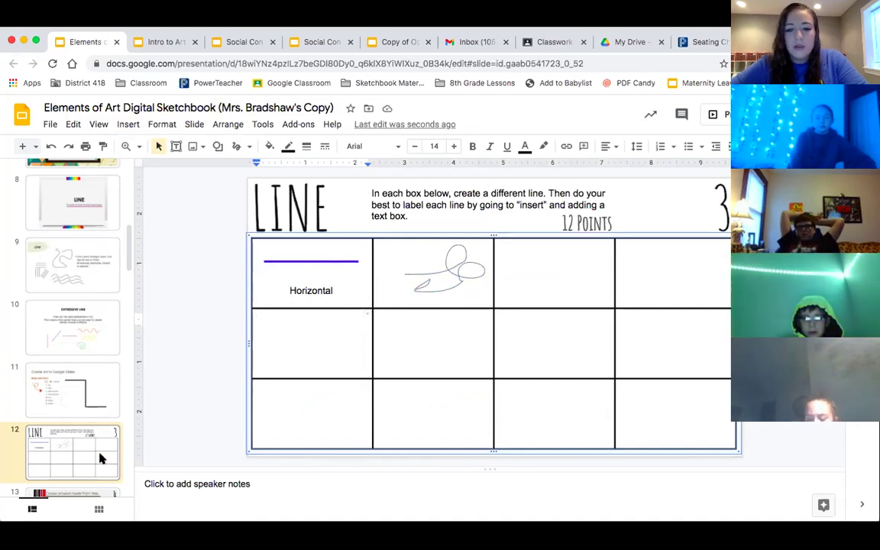
left_click(99, 492)
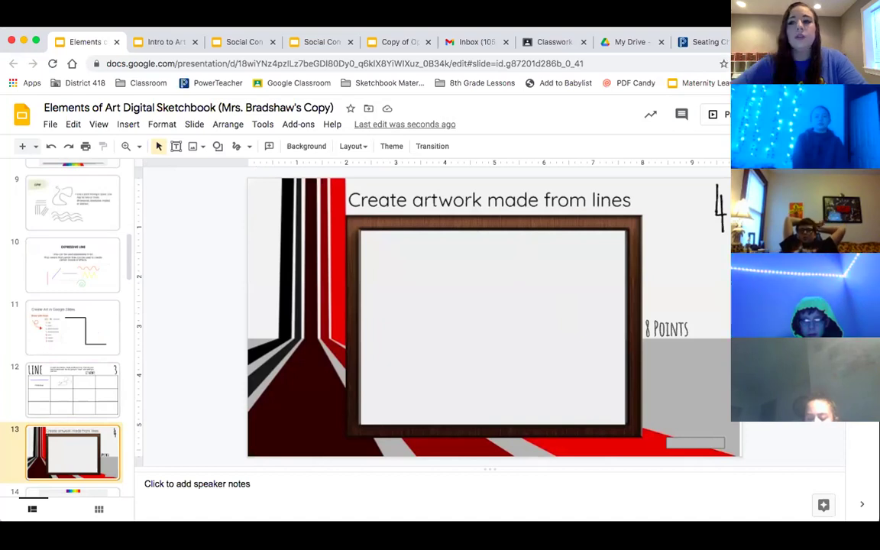
- Leave the shape-photo image search and return to the sketchbook at slide 14, SPACE
key("ctrl+Tab")
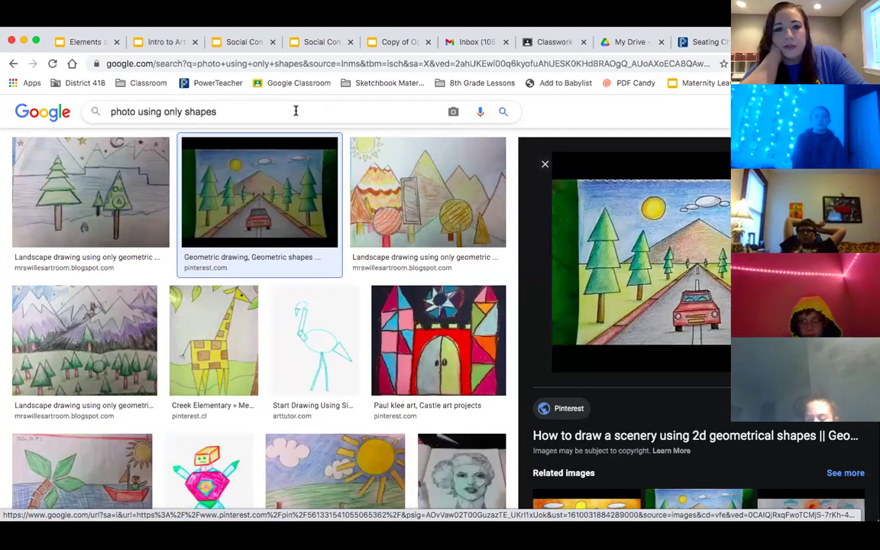
left_click_drag(299, 112, 72, 88)
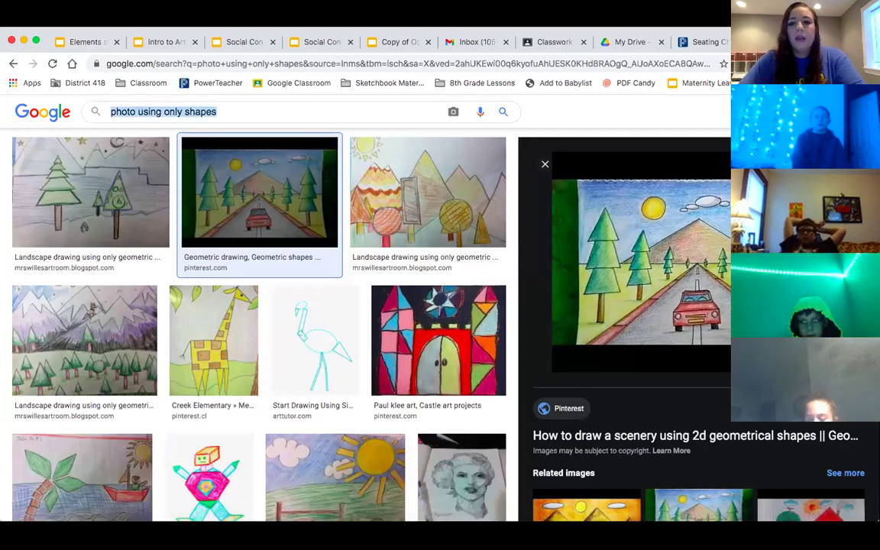
left_click(71, 40)
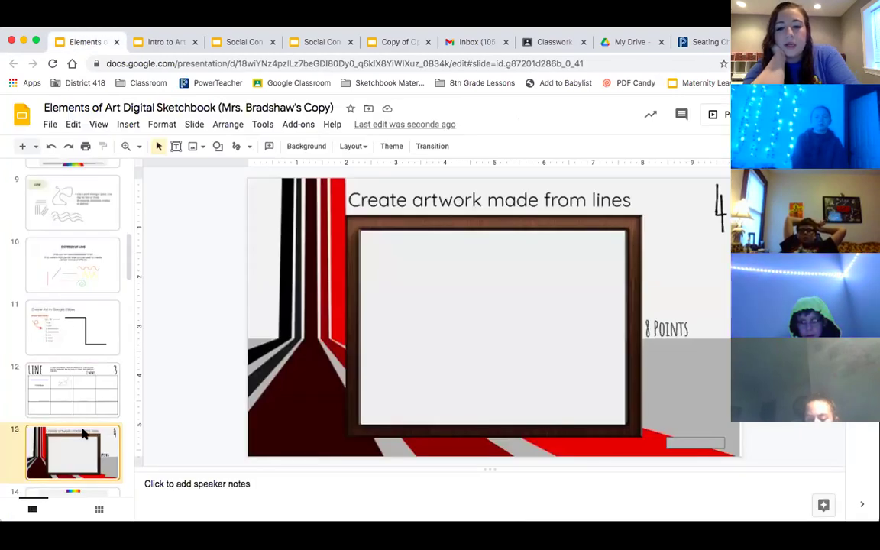
key("Down")
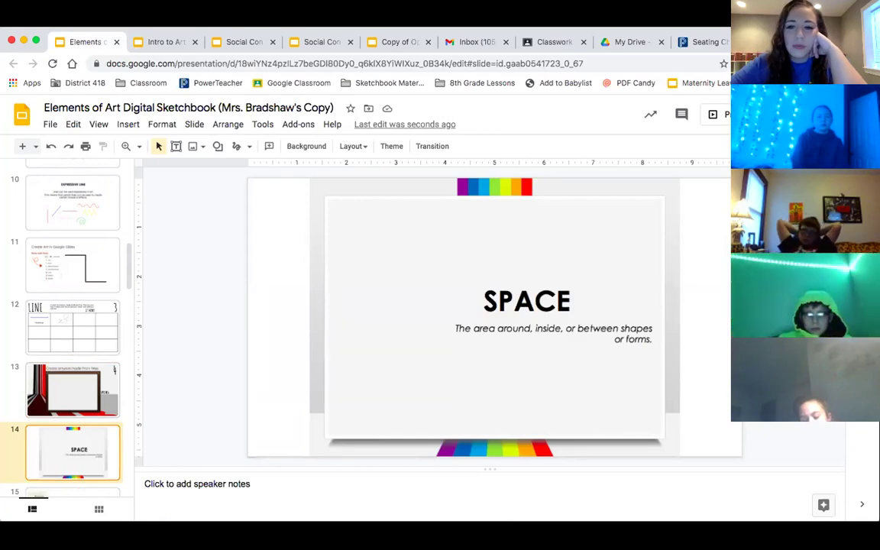
- Move past the pear space-definition slide to slide 16's positive-space star activity
key("Down")
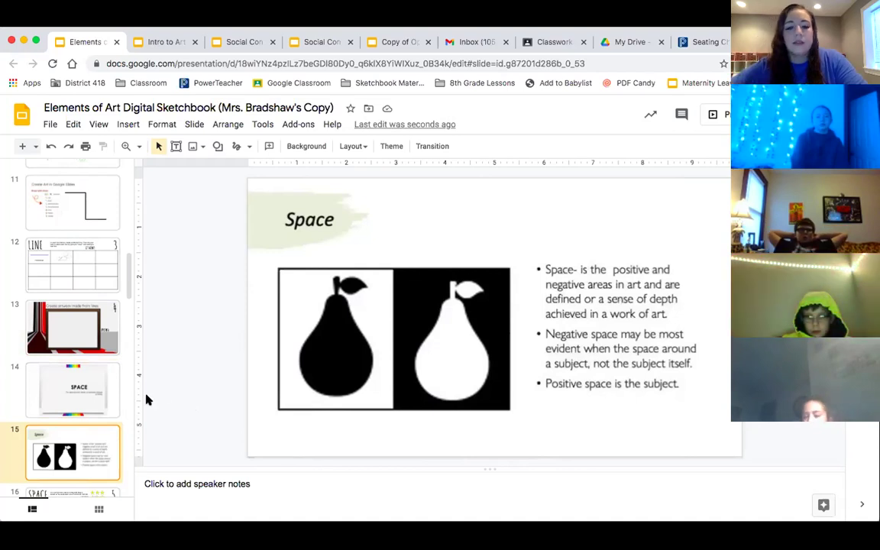
left_click(100, 492)
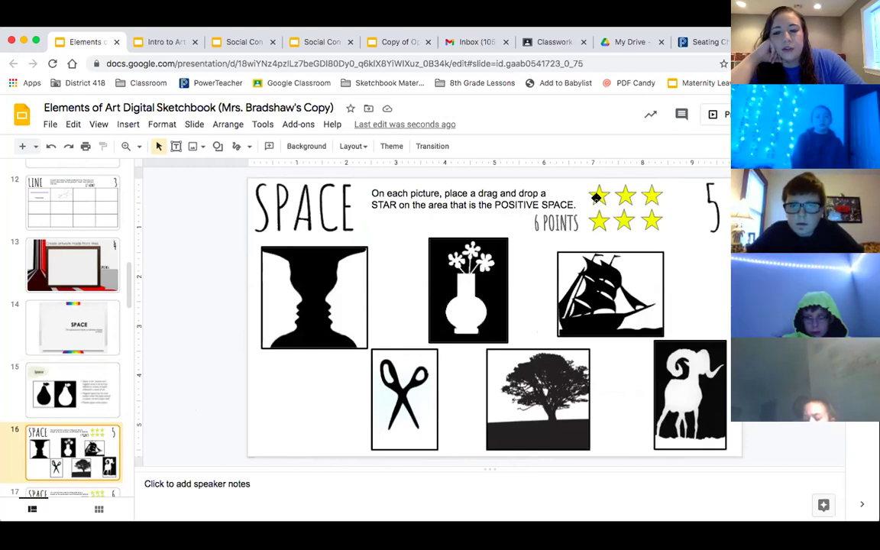
- Drag a yellow star onto the vase picture on slide 16 to mark its positive space
left_click_drag(596, 199, 467, 310)
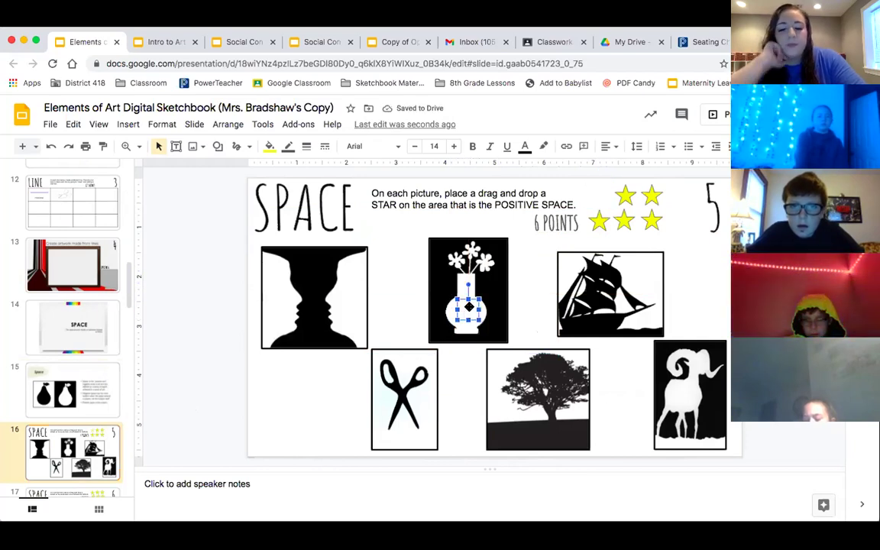
mouse_move(468, 306)
left_mouse_down()
mouse_move(468, 314)
mouse_move(461, 311)
left_mouse_up()
left_click(413, 313)
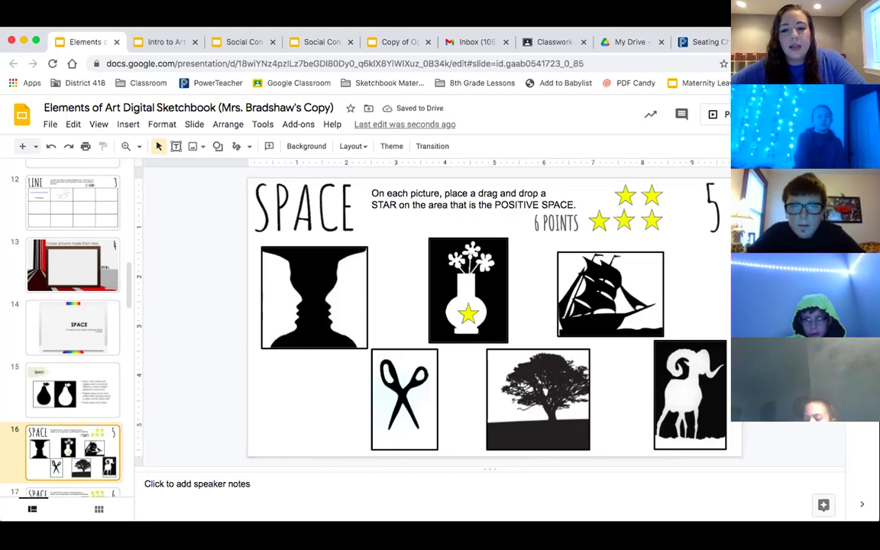
- On slide 17, place a star in the negative space beside the vase, then show slide 18
key("Down")
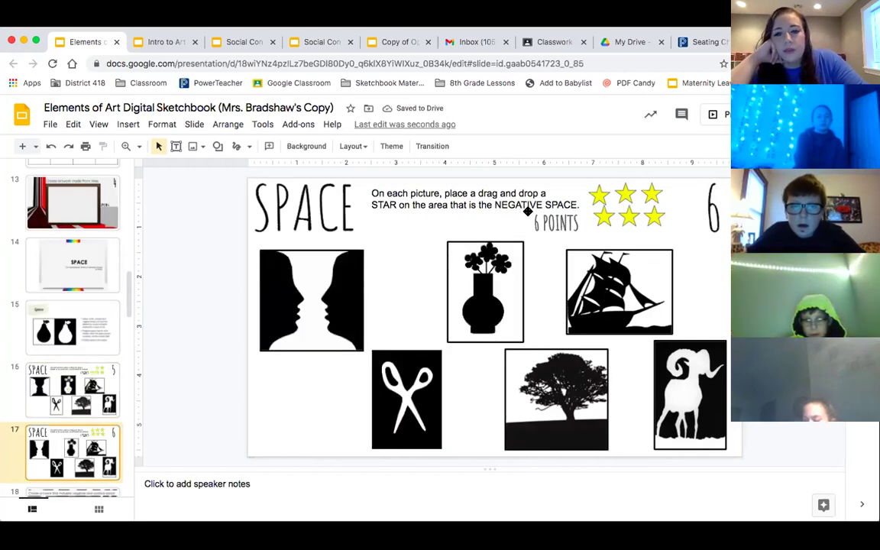
left_click(603, 219)
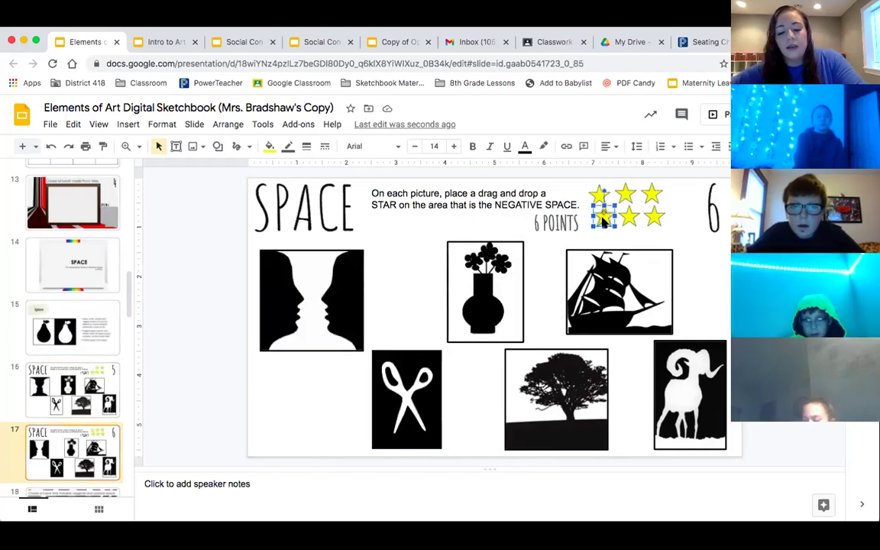
left_click_drag(603, 216, 509, 290)
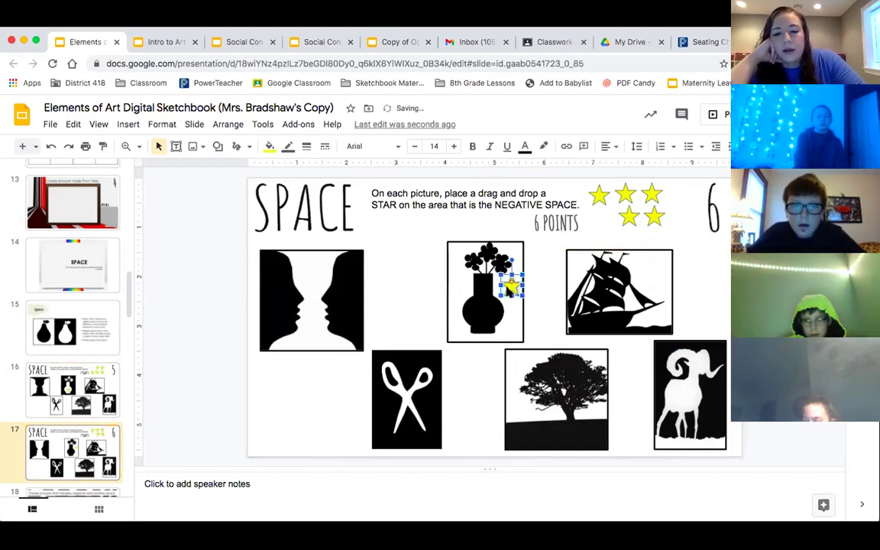
left_click(392, 309)
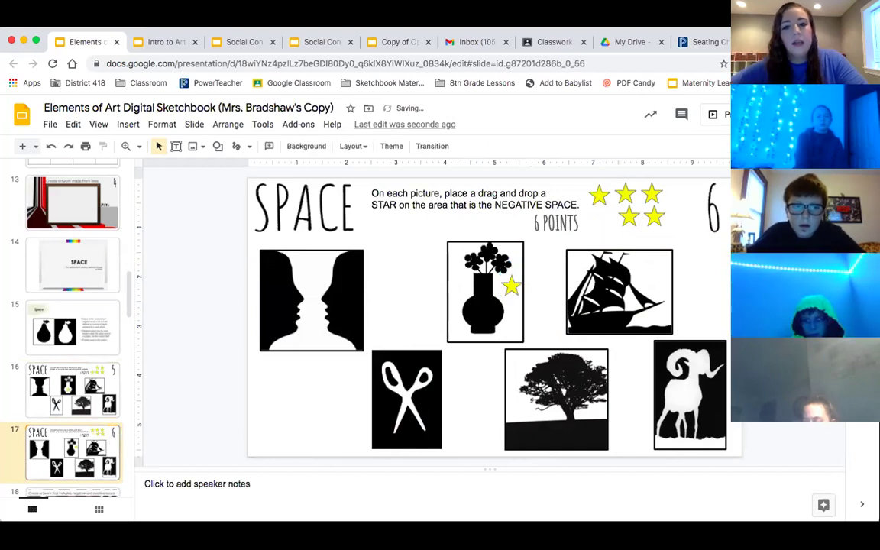
left_click(72, 492)
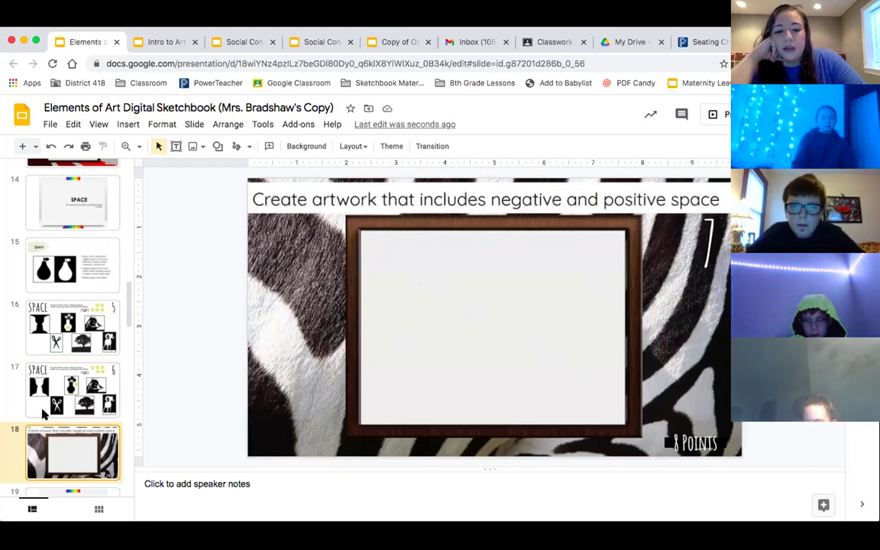
- Review the negative-space star and zebra artwork slides, then switch to Classroom's Classwork page
left_click(37, 367)
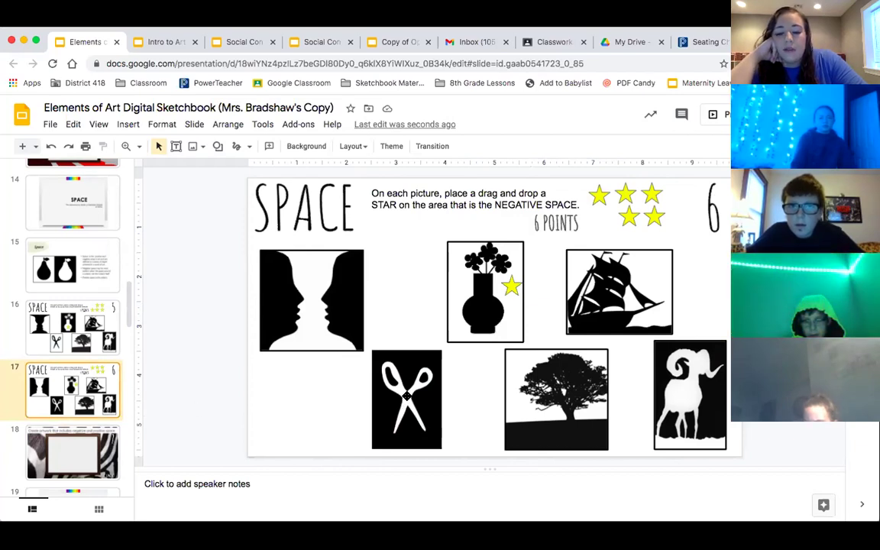
key("Down")
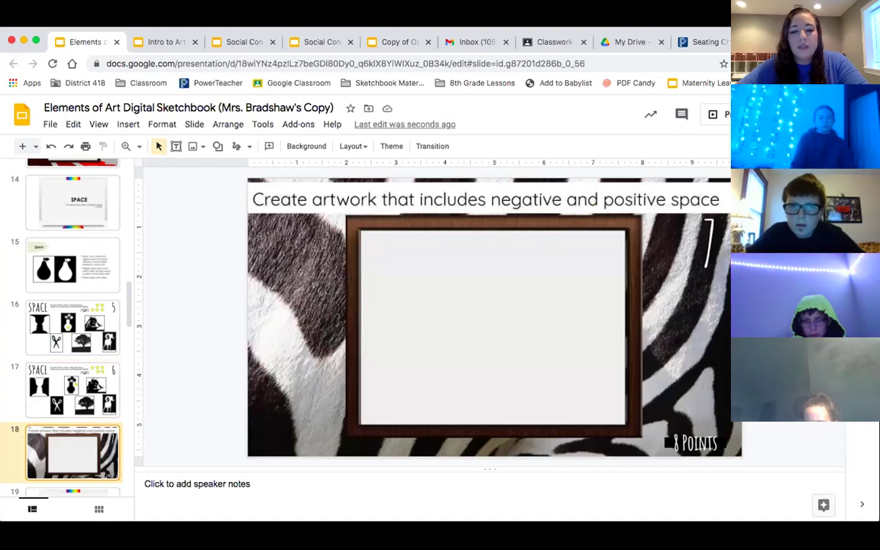
key("Up")
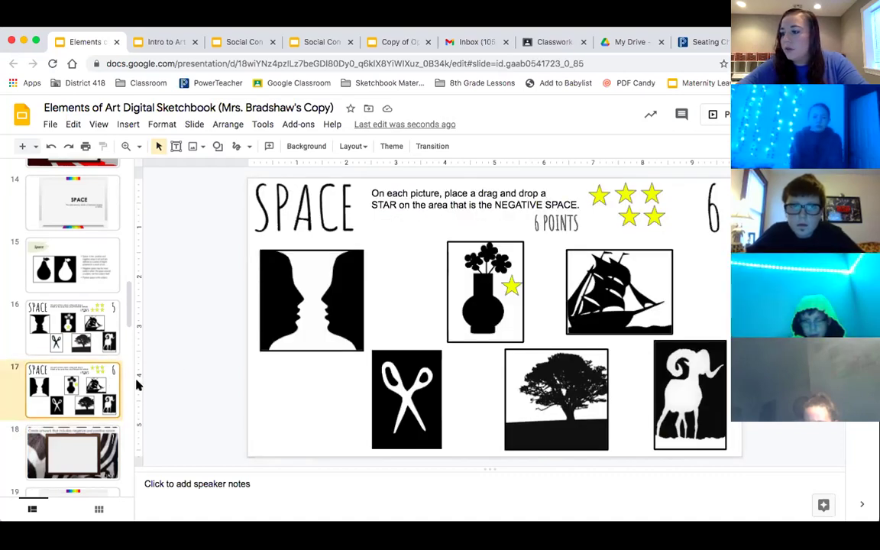
left_click(102, 432)
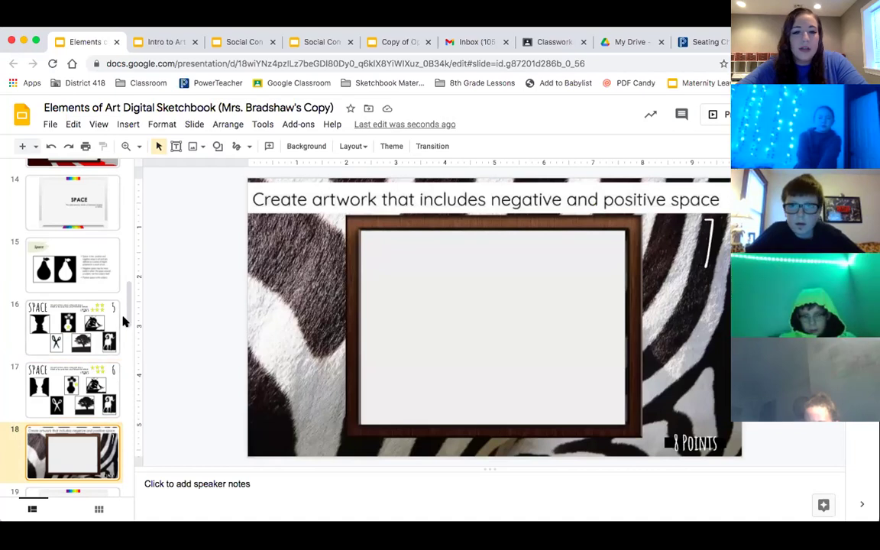
left_click_drag(128, 330, 128, 416)
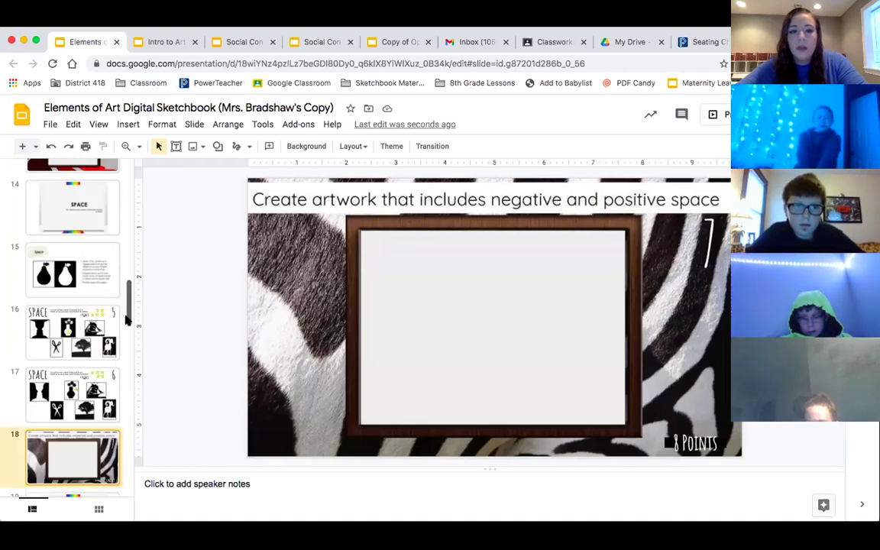
left_click_drag(128, 416, 127, 146)
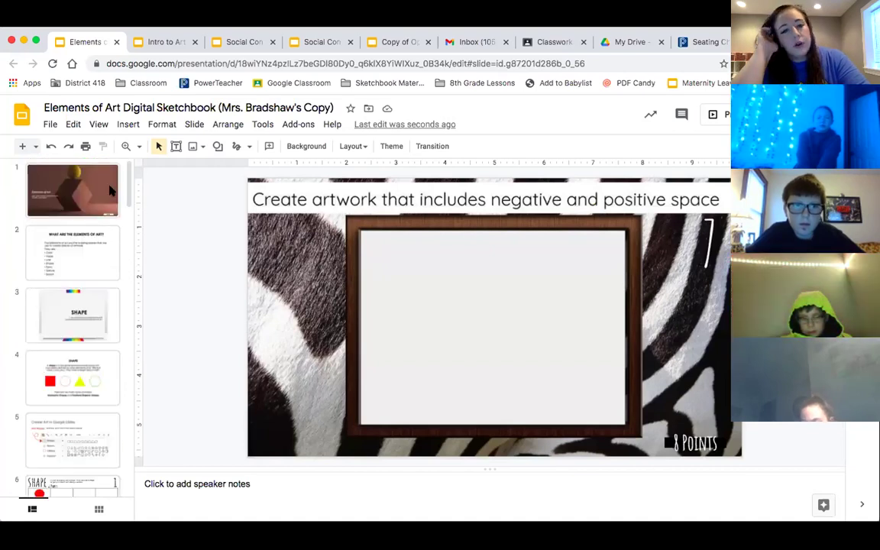
left_click(534, 42)
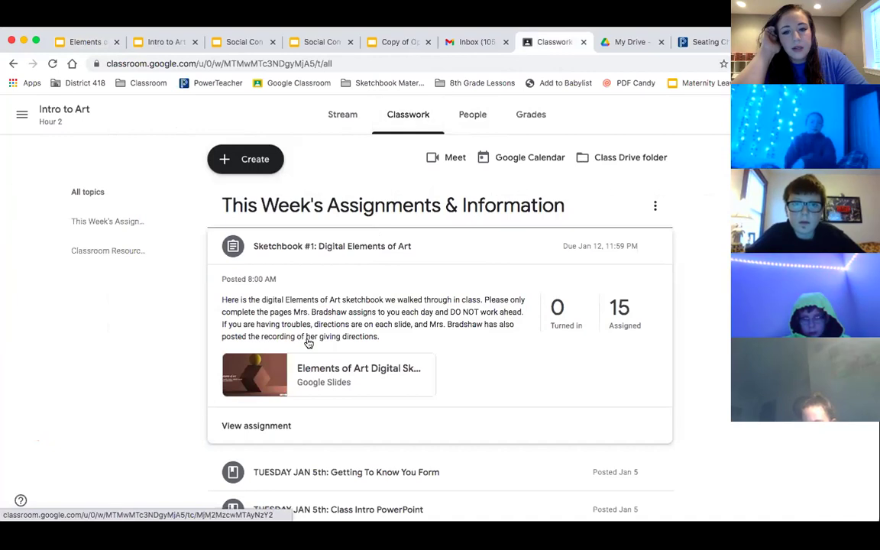
- Open the Elements of Art Digital Sketchbook attached to Sketchbook #1 and scroll its filmstrip
left_click(274, 388)
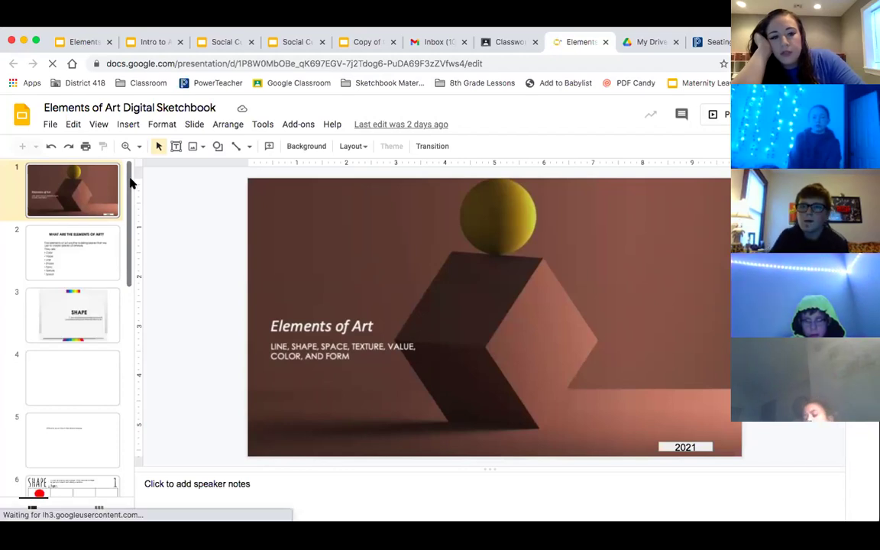
left_click_drag(130, 182, 130, 194)
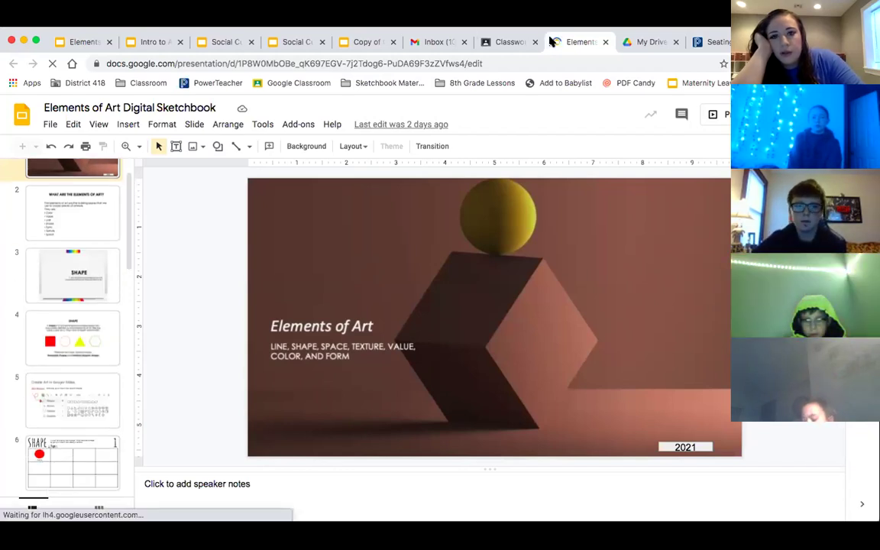